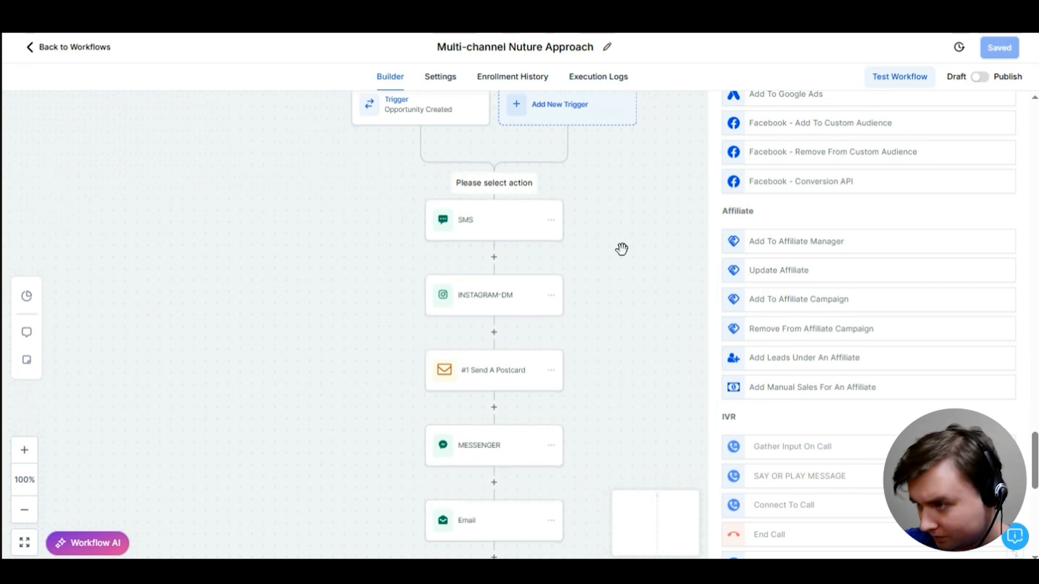
Step: Delete the Instagram DM, Send A Postcard and Messenger actions between the first SMS and Email actions
drag(587, 183, 578, 227)
drag(616, 268, 587, 227)
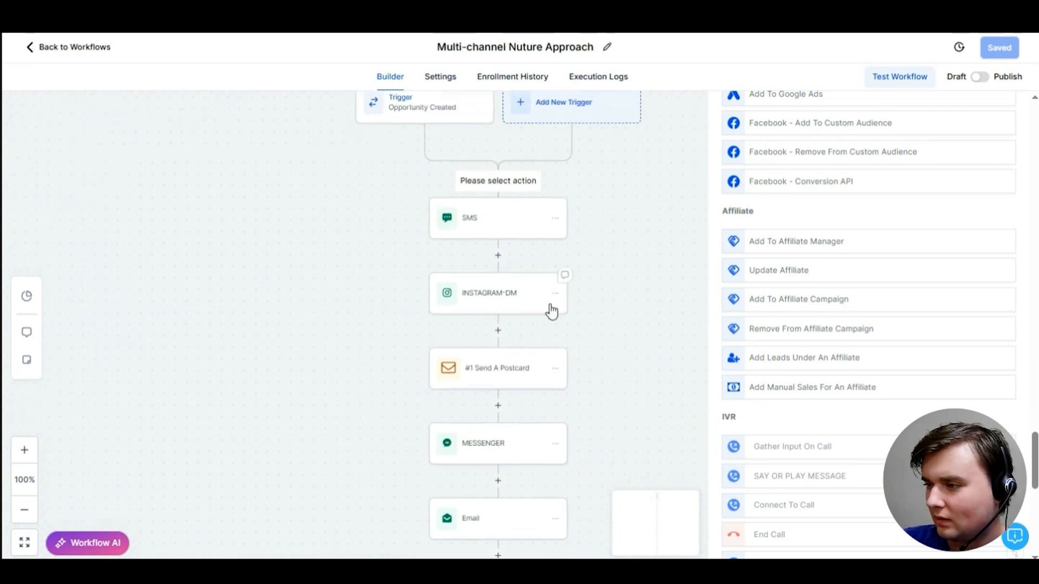
drag(600, 306, 578, 308)
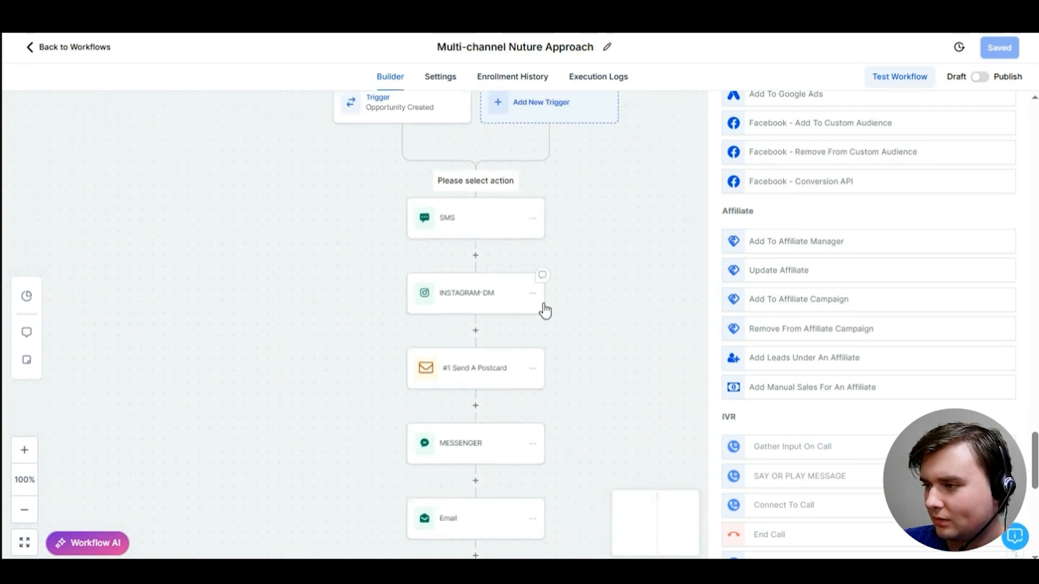
click(534, 295)
click(575, 379)
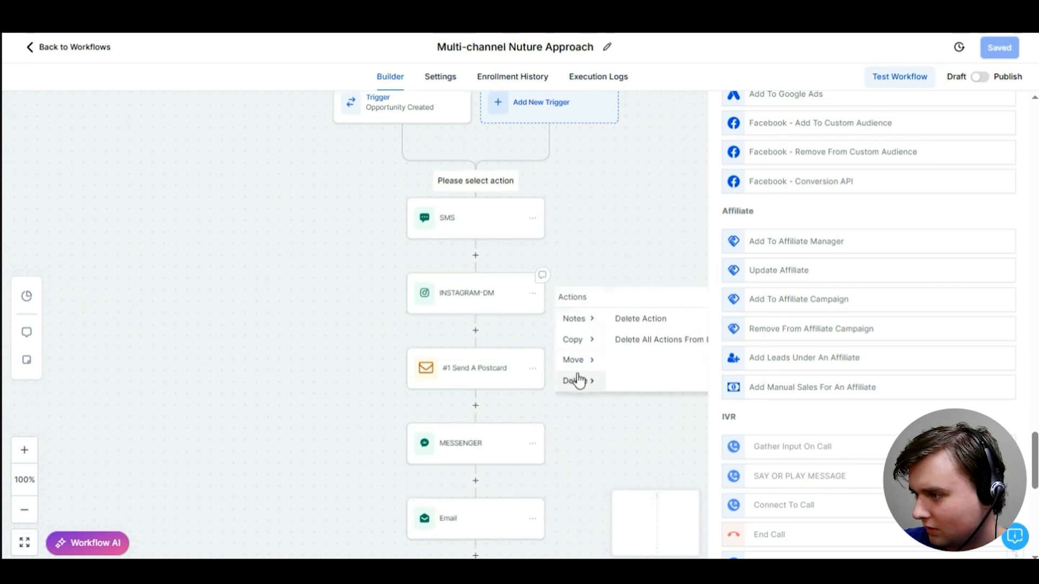
click(626, 319)
click(615, 332)
click(653, 328)
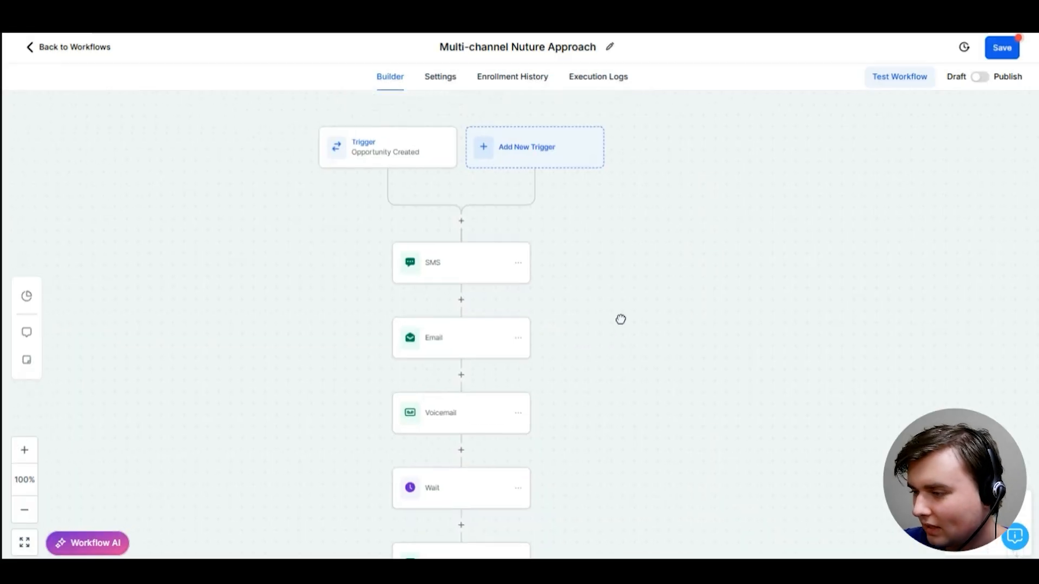
Step: Review the settings of the first SMS, Email, Voicemail and Wait actions in the workflow
scroll(621, 319, down, 1)
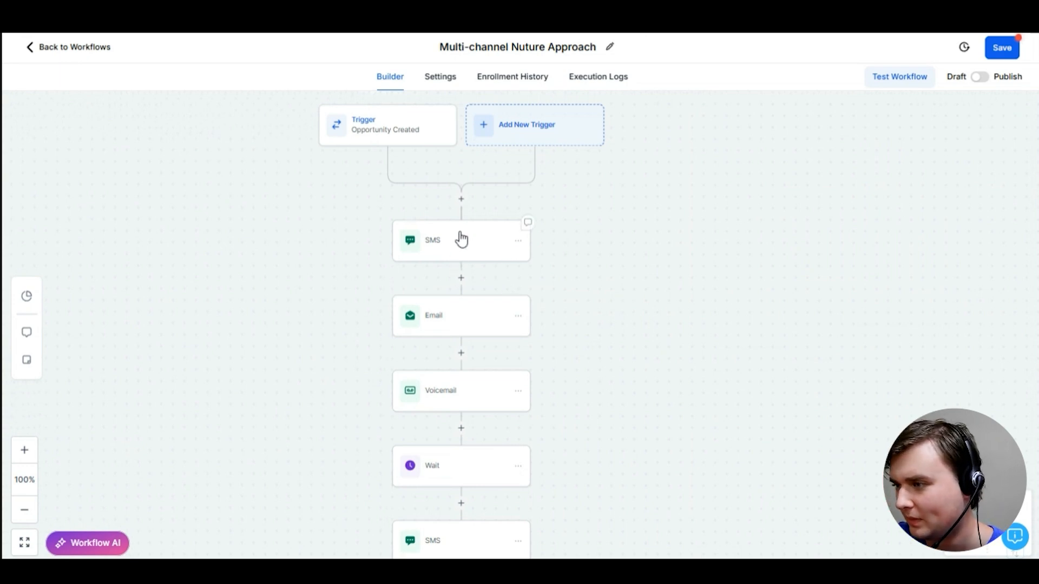
click(507, 257)
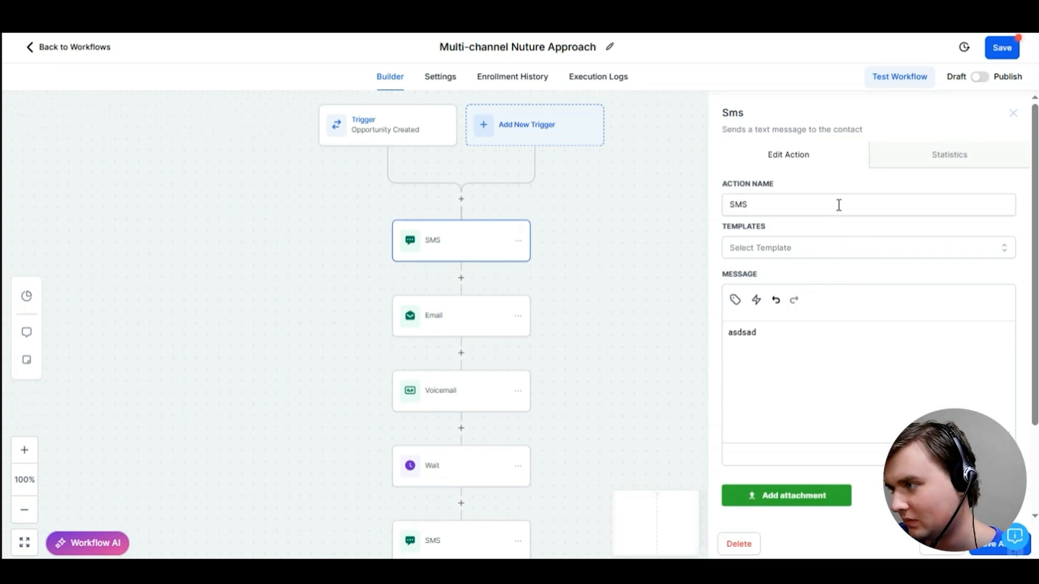
click(1015, 113)
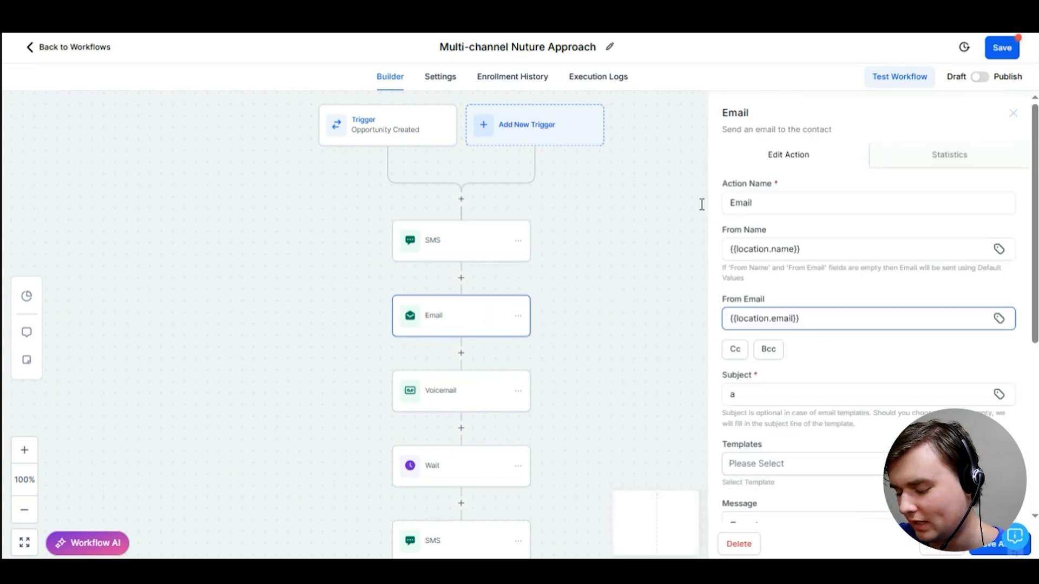
click(446, 399)
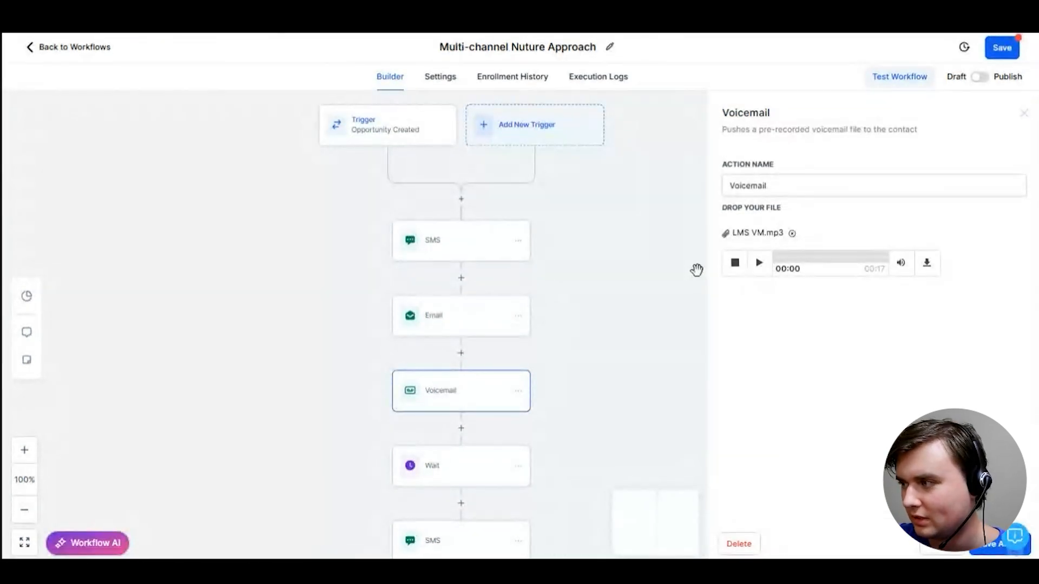
drag(652, 271, 667, 179)
drag(612, 401, 608, 362)
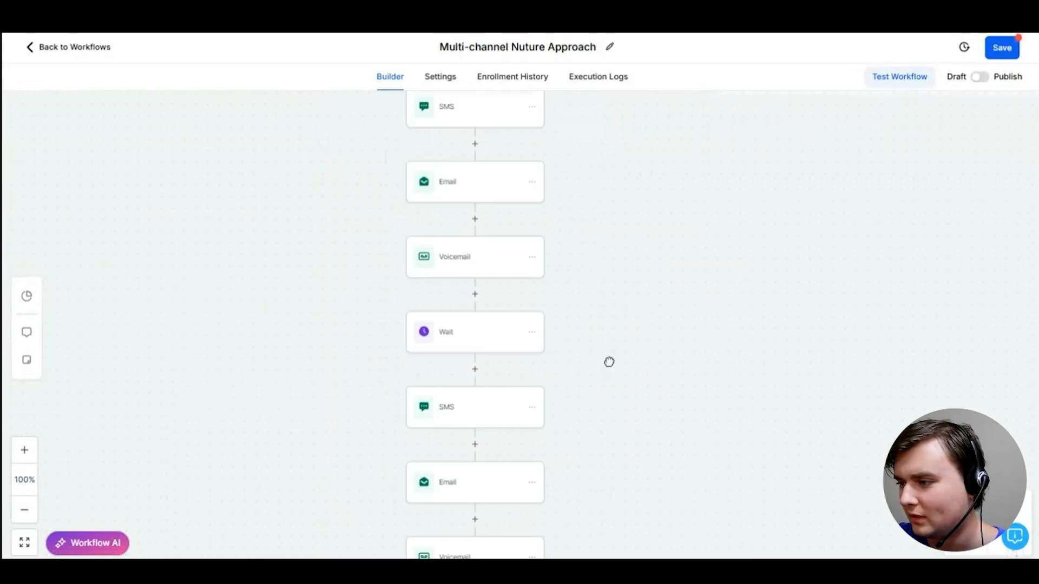
click(468, 340)
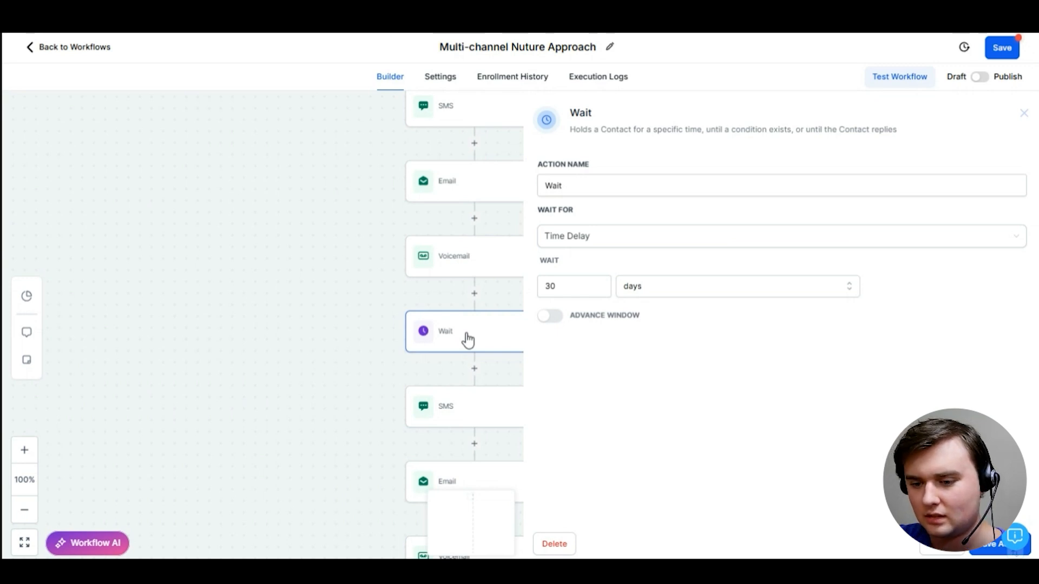
drag(387, 261, 343, 346)
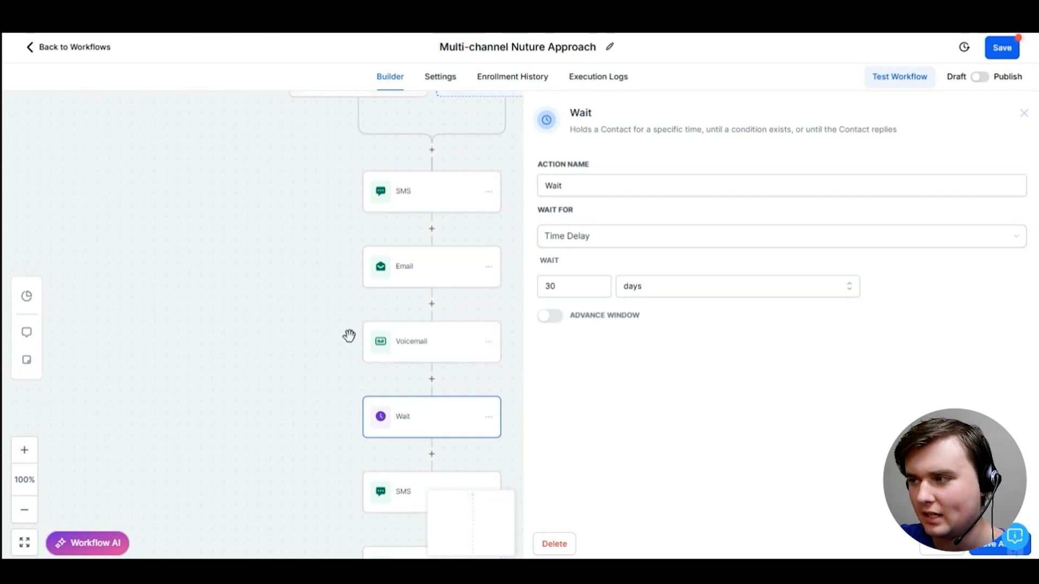
click(284, 335)
Step: Examine the rest of the action sequence down to its end, including the Call action's whisper and timeout settings
scroll(563, 311, down, 10)
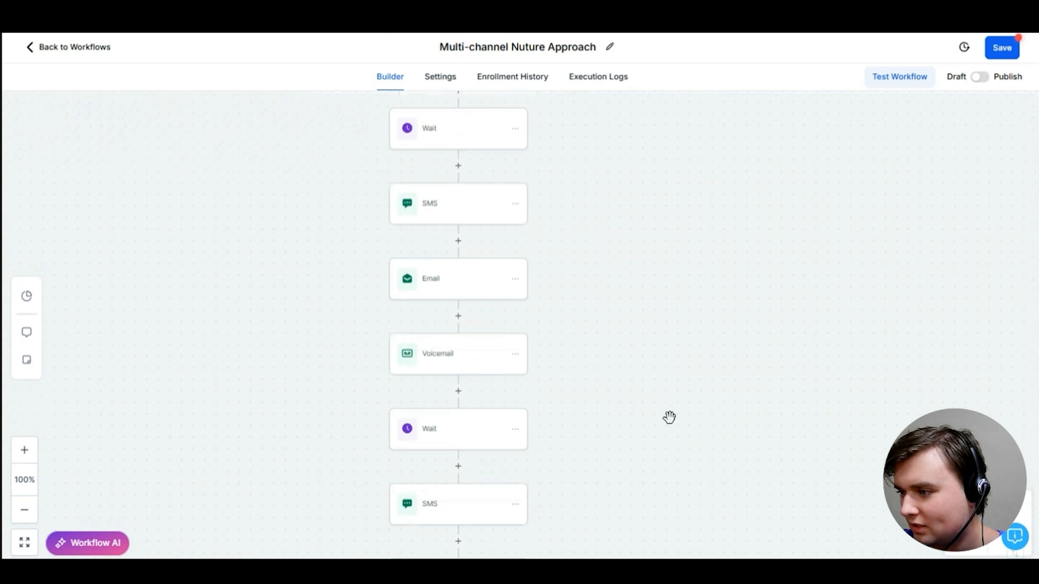
scroll(683, 327, down, 8)
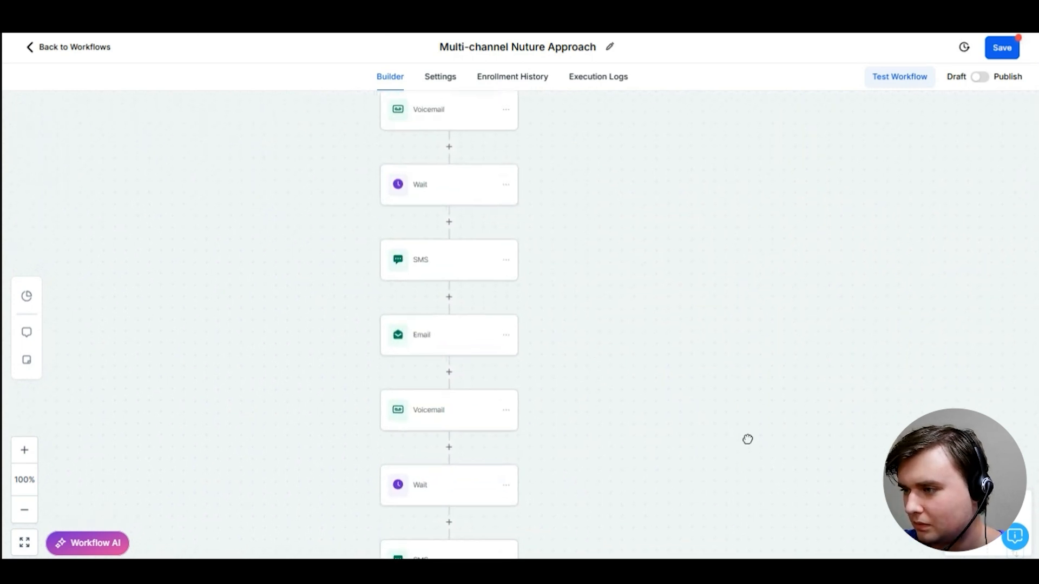
scroll(756, 420, down, 6)
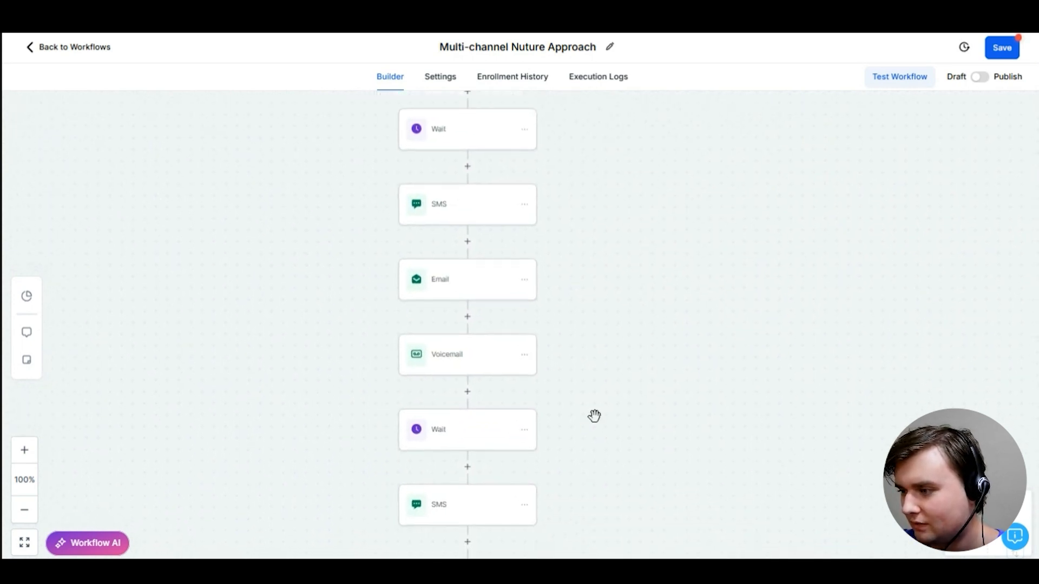
scroll(601, 332, down, 6)
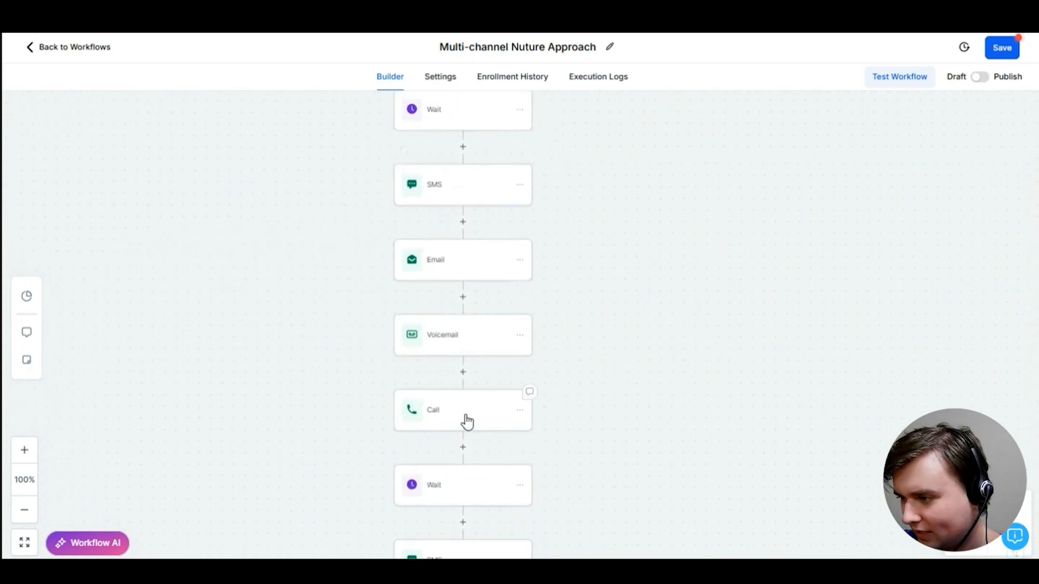
click(512, 423)
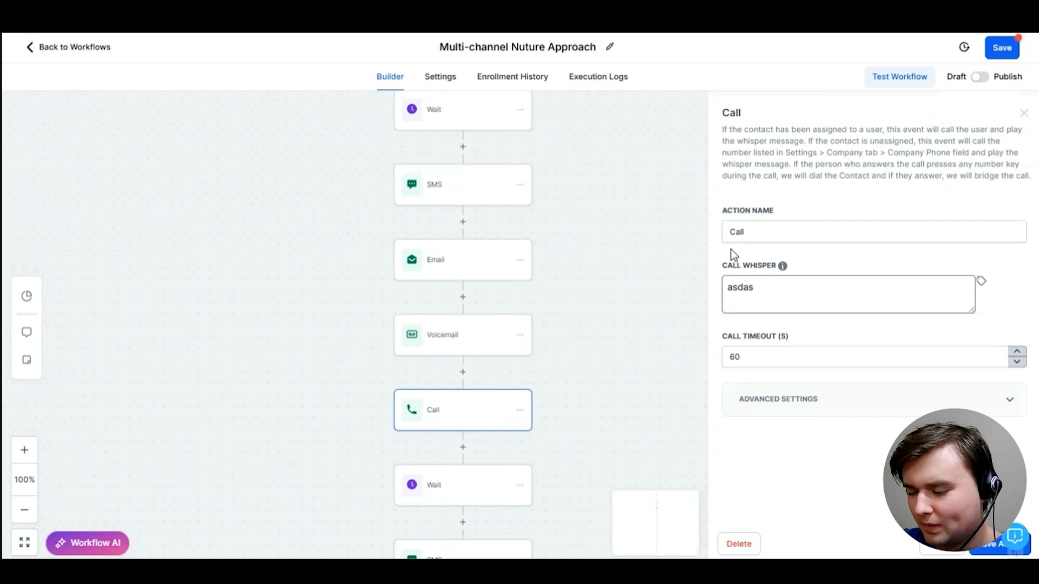
click(626, 301)
scroll(558, 217, down, 5)
scroll(550, 258, down, 10)
scroll(476, 186, up, 8)
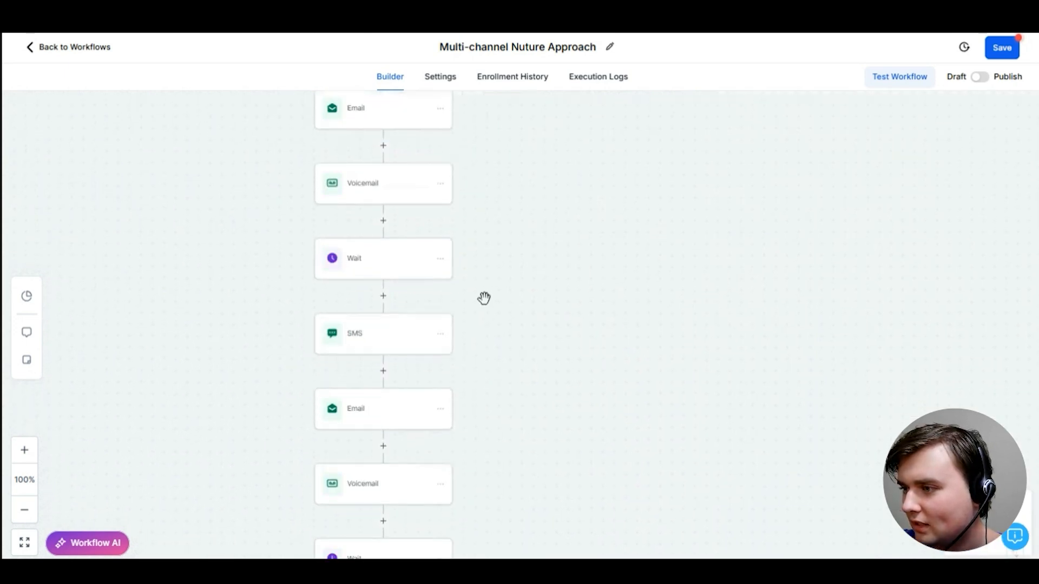
Step: Copy all actions from the first SMS onward and insert them after the last Wait action at the workflow's end
click(445, 250)
click(488, 297)
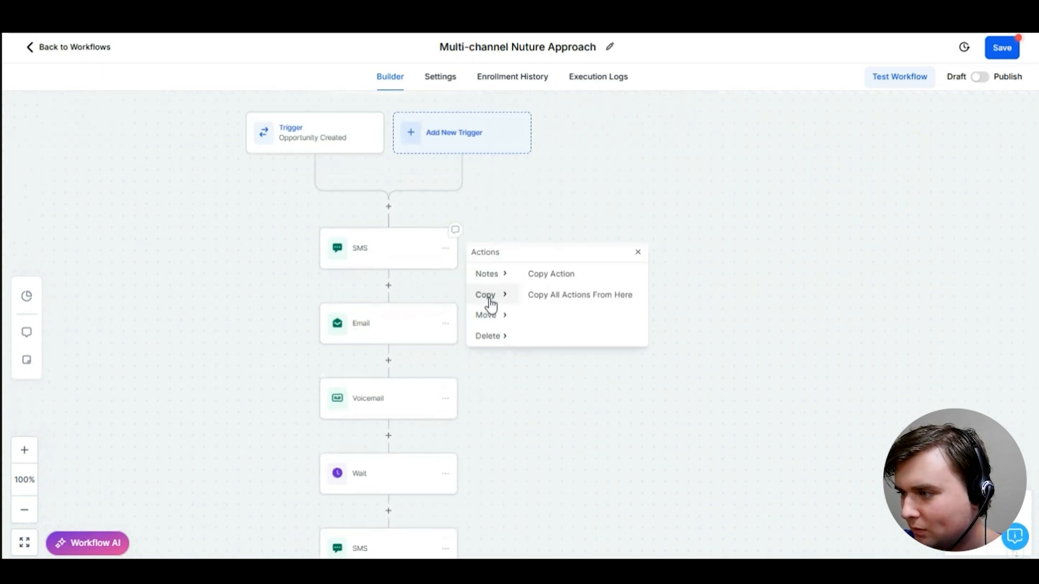
click(547, 299)
scroll(531, 317, down, 5)
scroll(522, 370, down, 8)
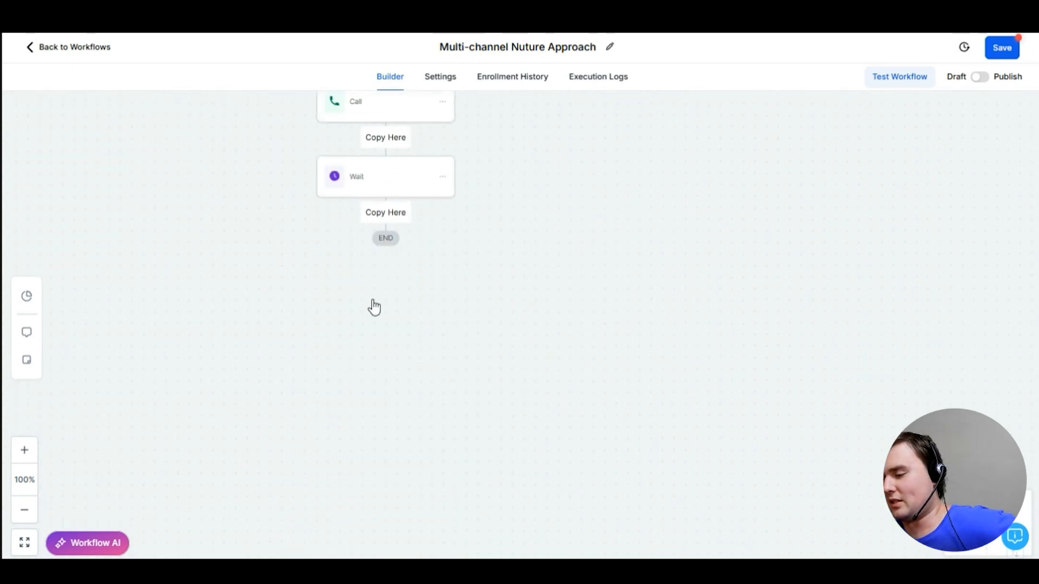
click(385, 214)
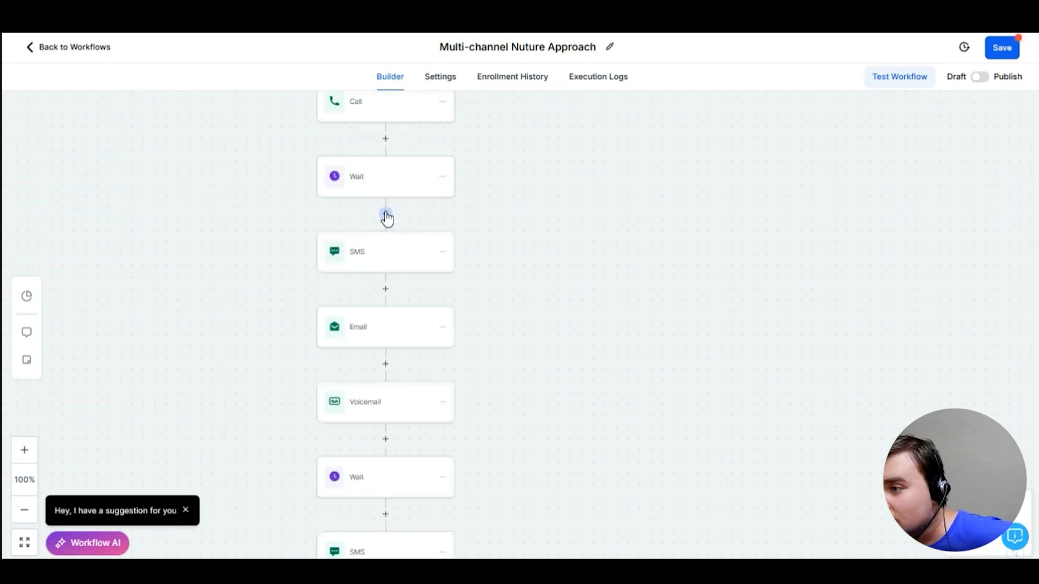
scroll(491, 282, down, 1)
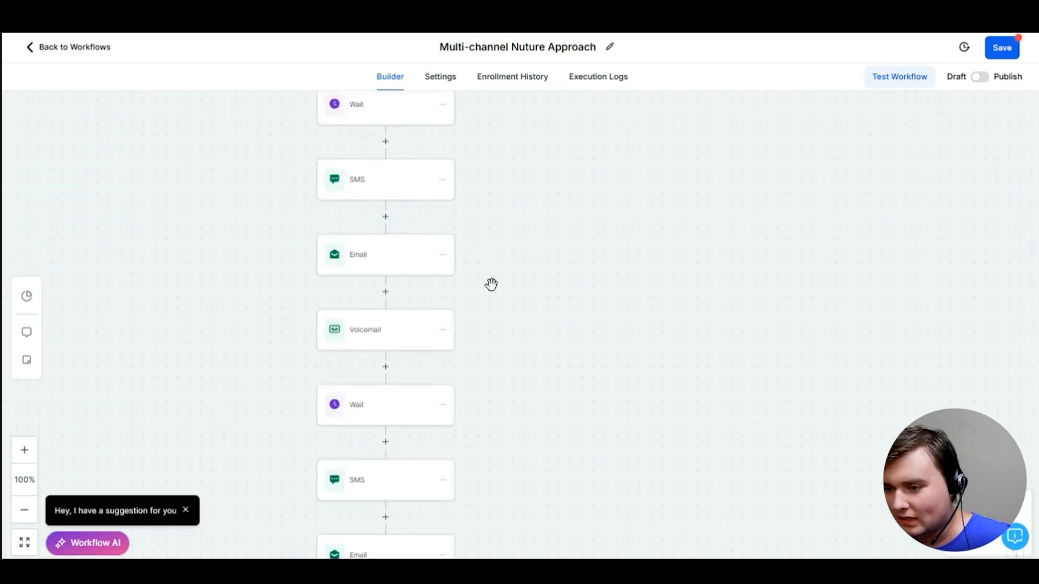
click(24, 509)
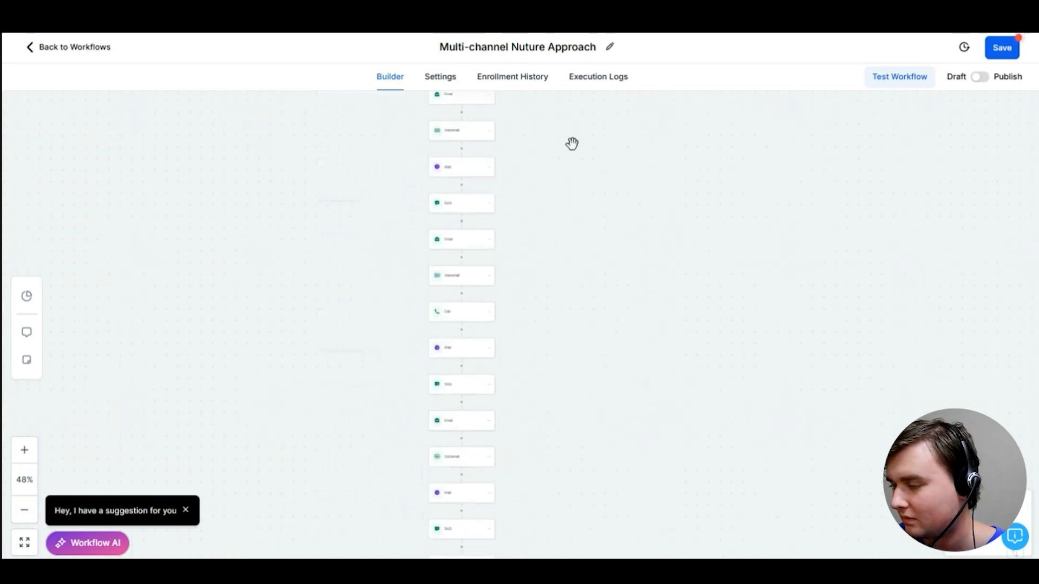
Step: Return to the workflow list and create a new workflow from scratch
drag(140, 68, 90, 54)
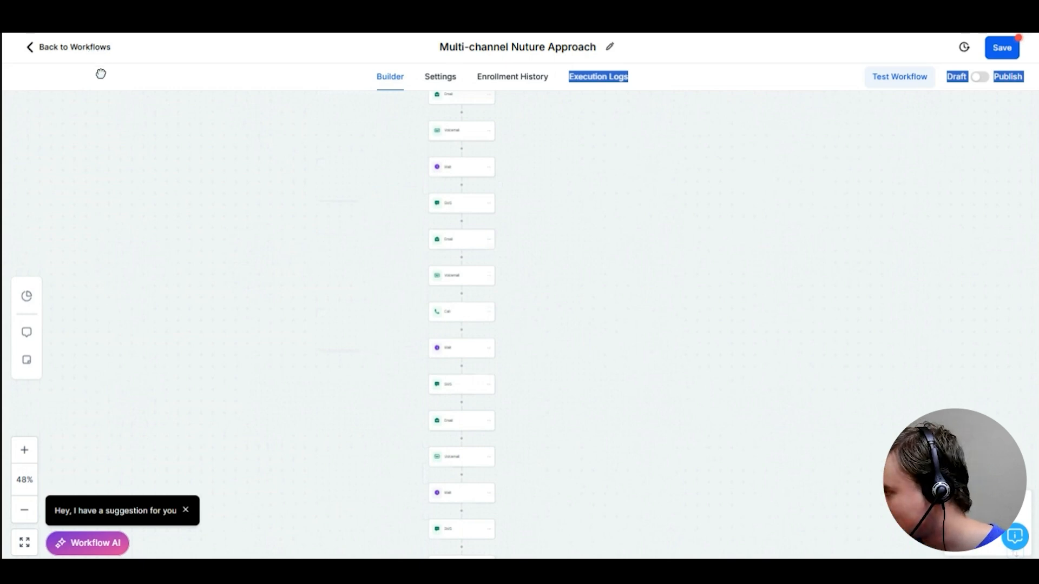
click(62, 354)
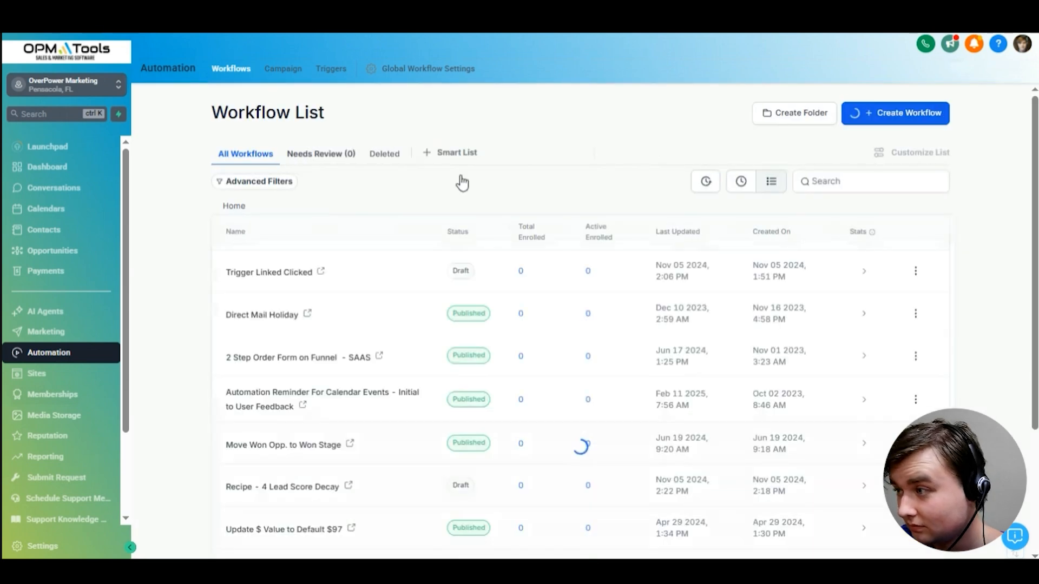
click(899, 120)
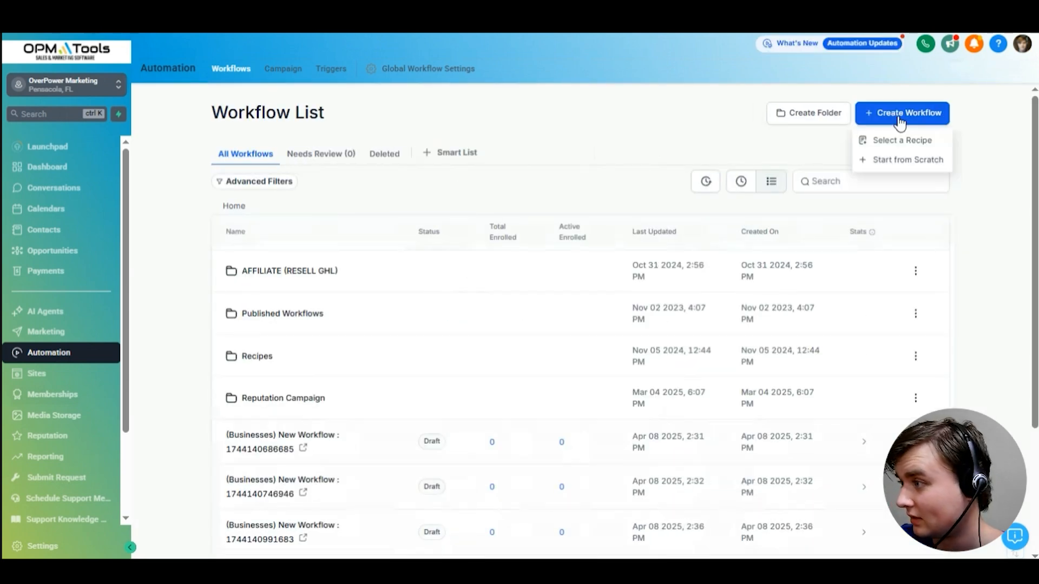
click(887, 161)
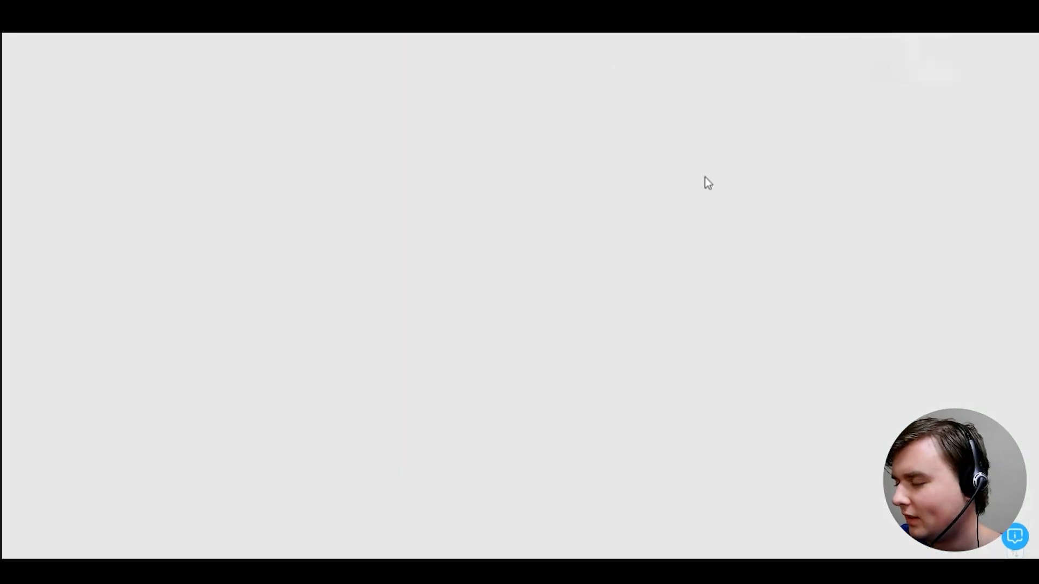
Step: Search the workflow triggers for "oppo" and choose the Opportunity Created trigger
click(772, 171)
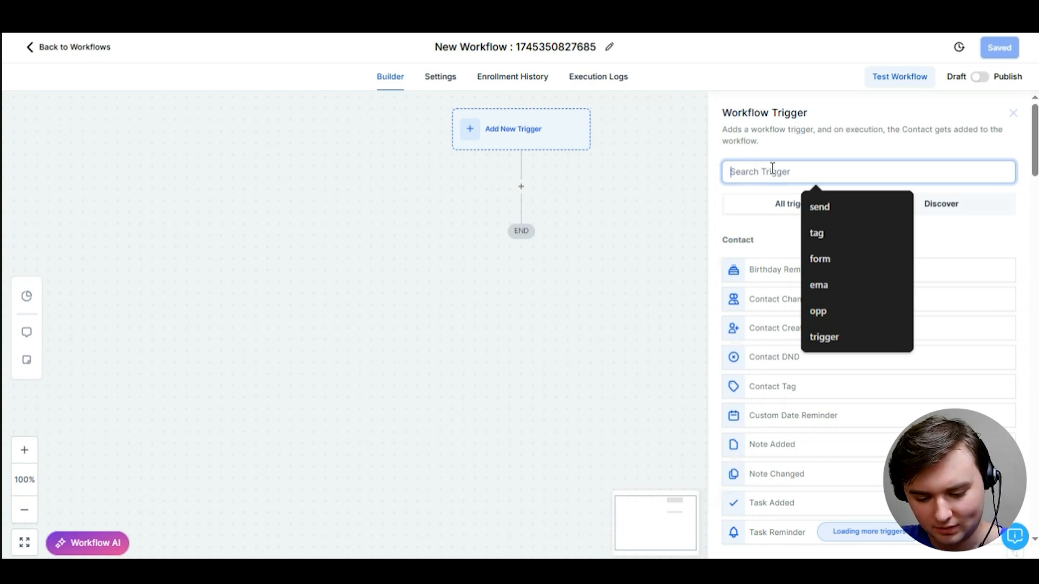
text(oppo)
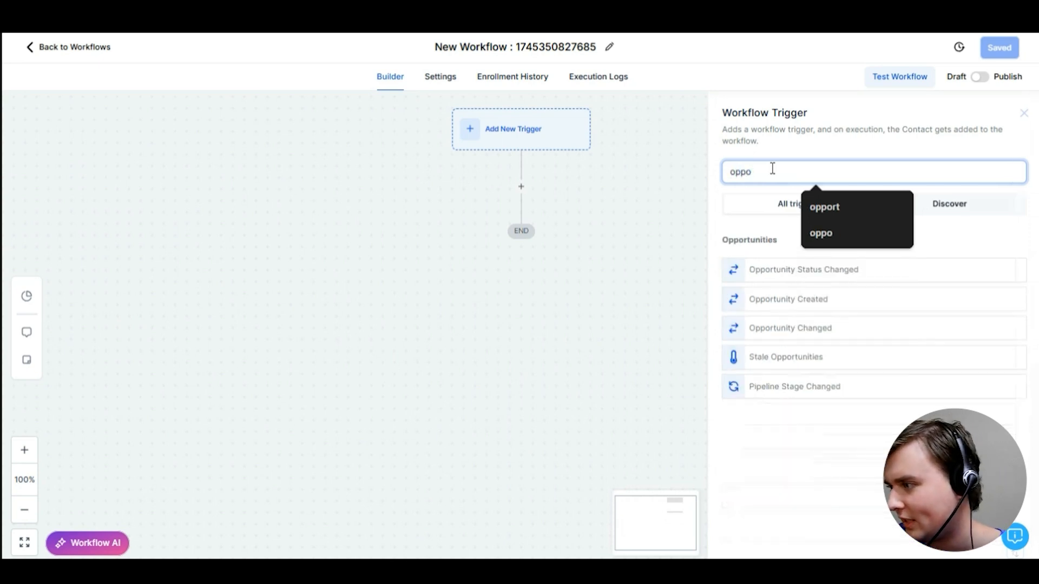
click(799, 300)
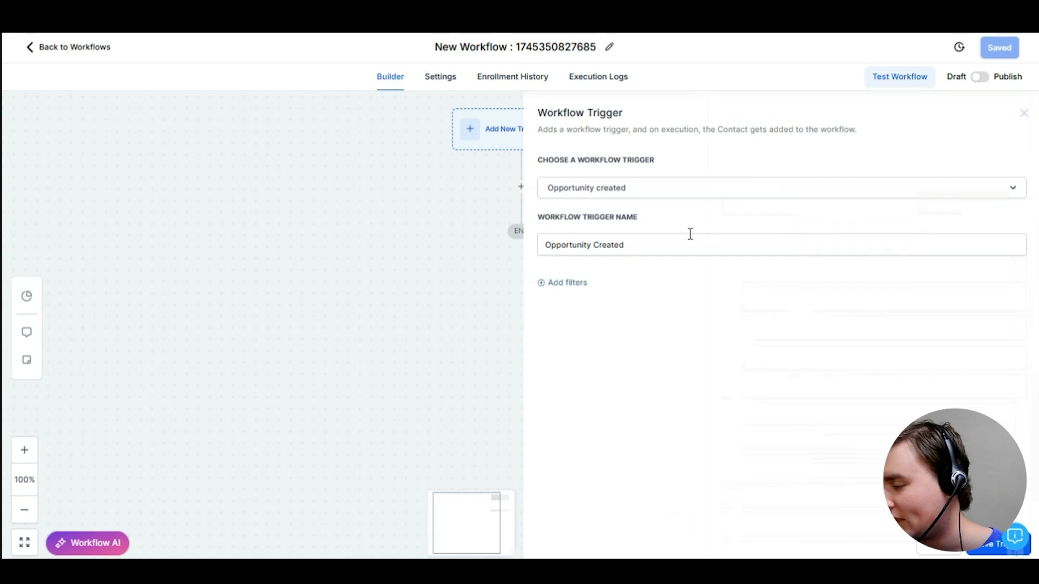
click(561, 281)
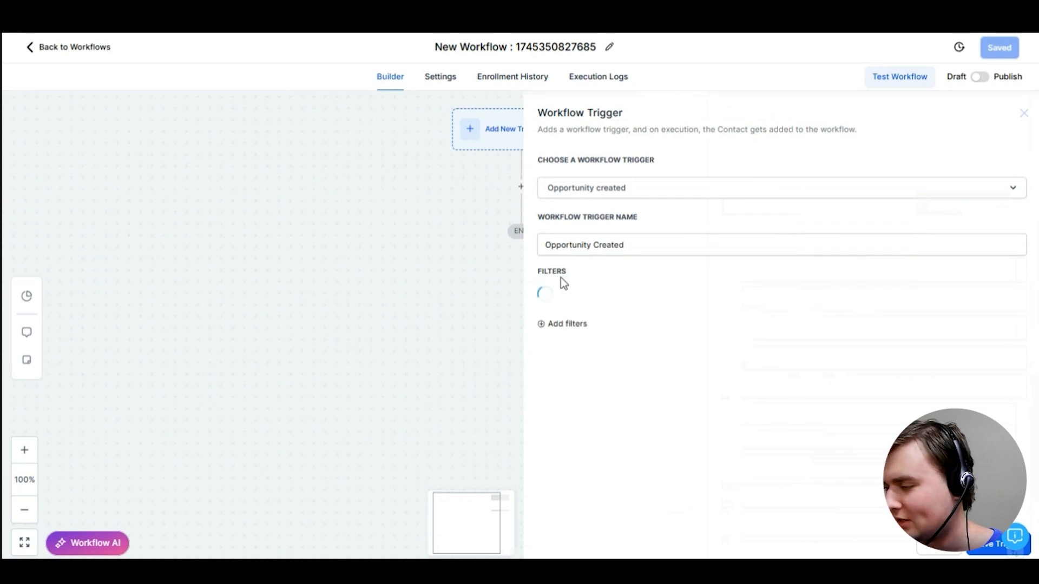
click(583, 295)
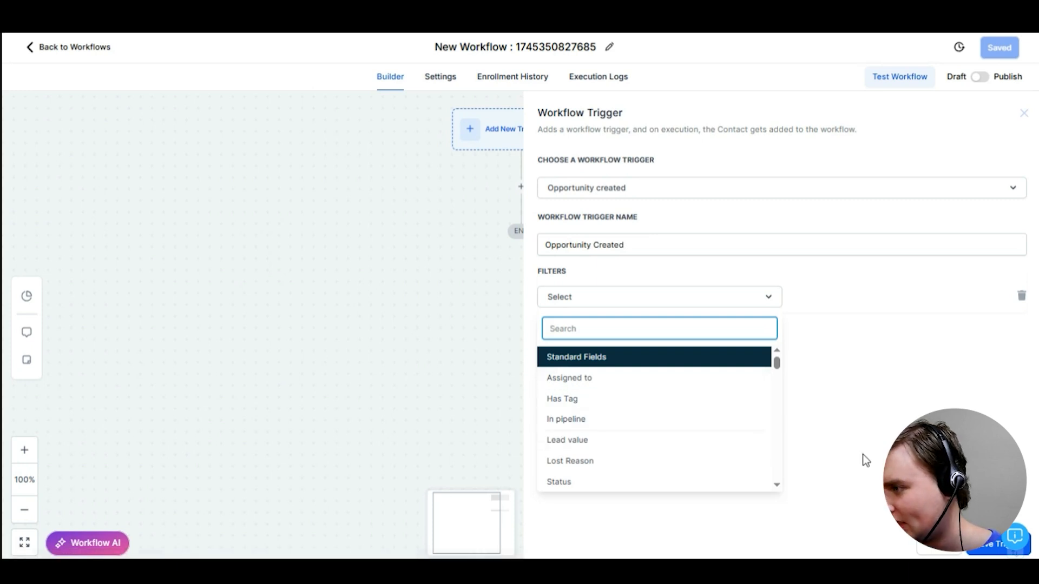
click(865, 461)
click(1021, 295)
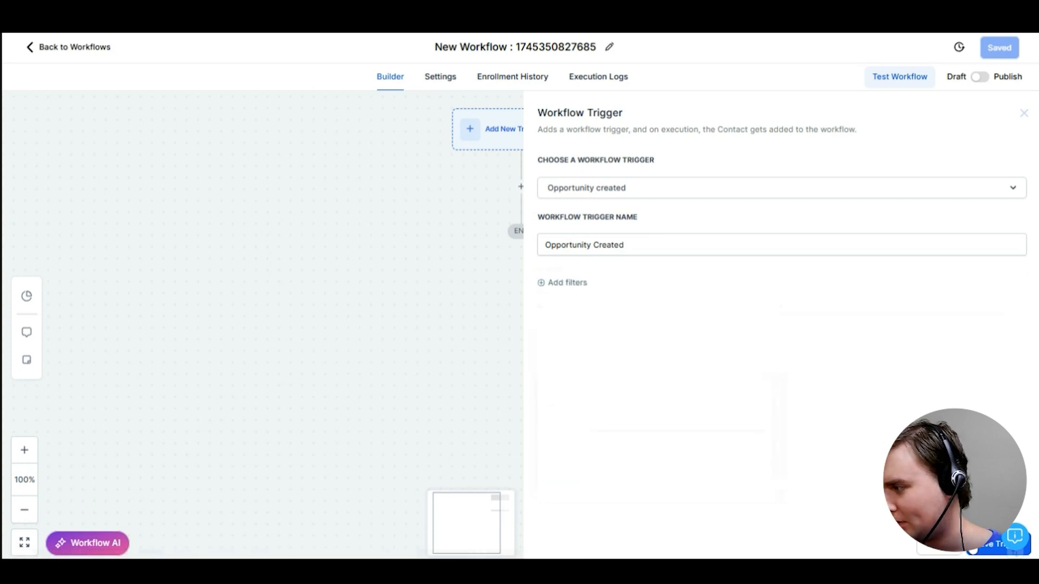
Step: Save the Opportunity Created trigger and add a Send Email action directly beneath it
click(980, 552)
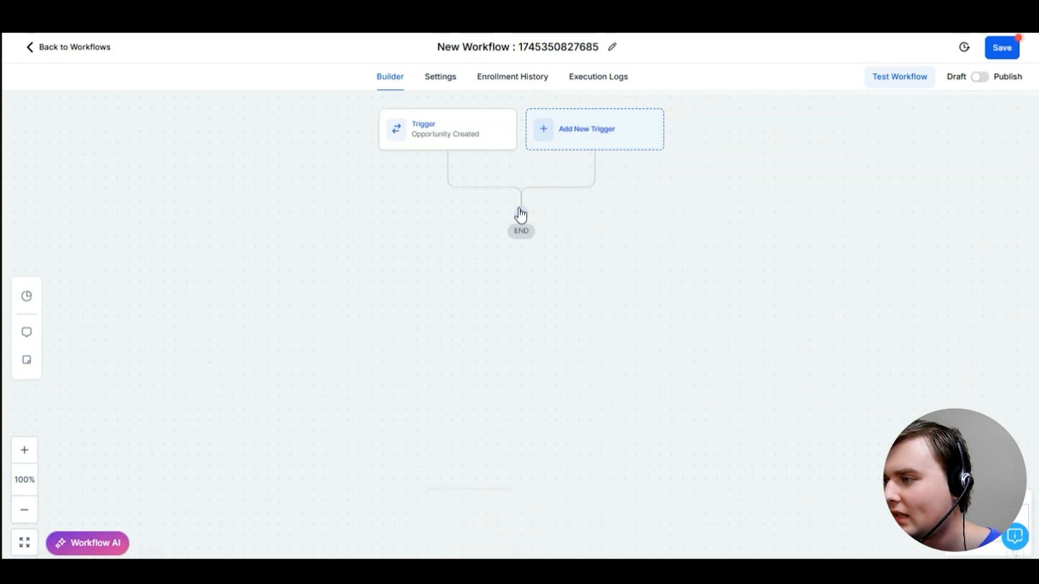
click(520, 210)
scroll(806, 343, down, 15)
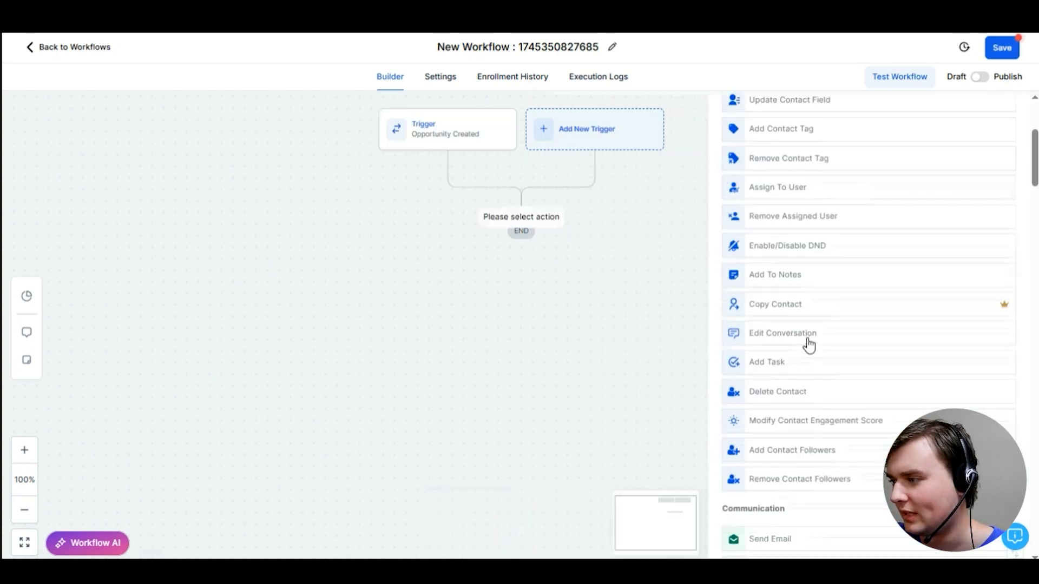
scroll(786, 325, up, 3)
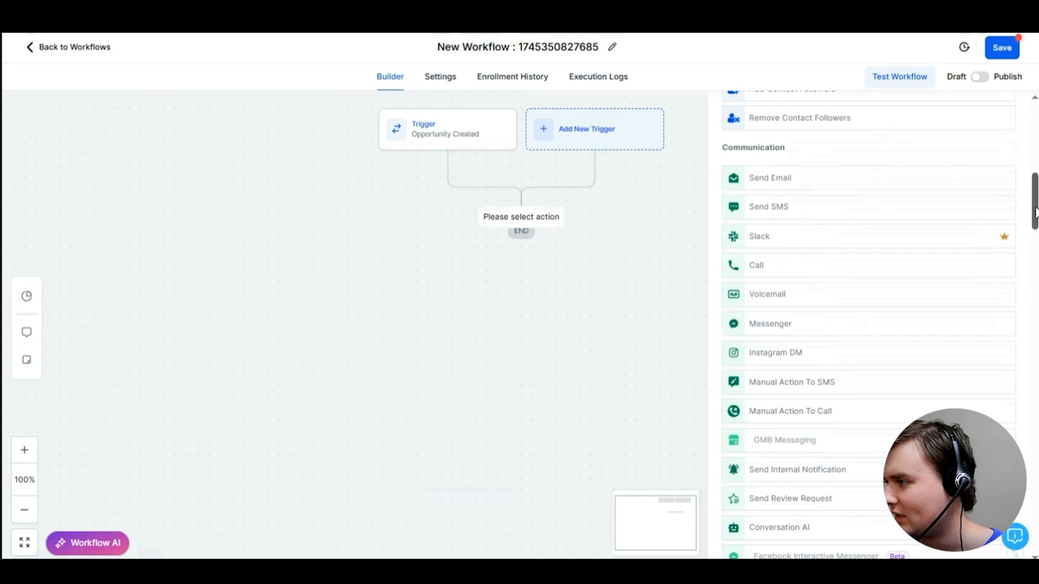
scroll(1032, 225, down, 2)
scroll(1032, 225, up, 2)
scroll(1033, 226, down, 2)
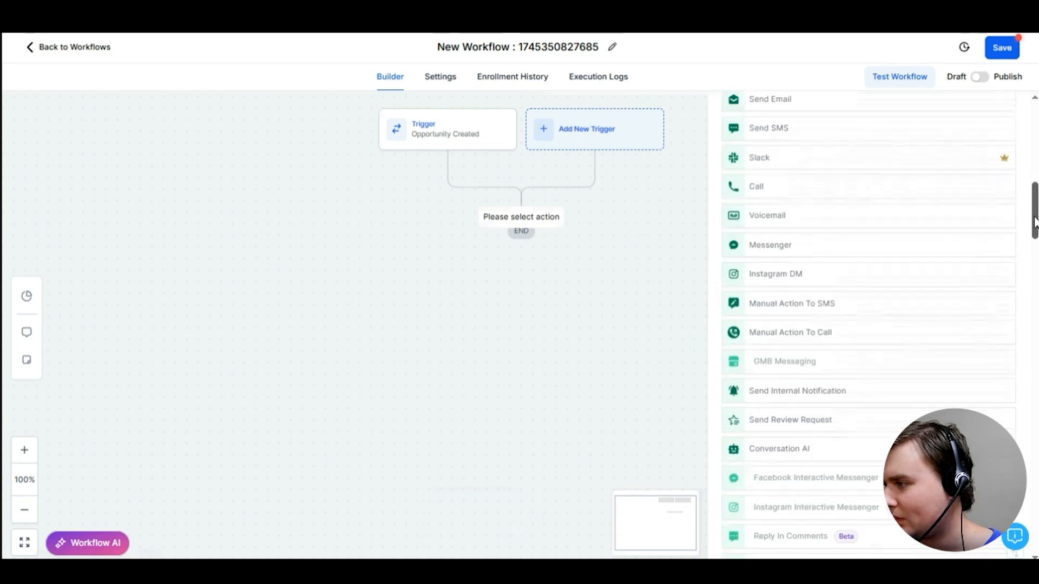
scroll(1033, 226, up, 2)
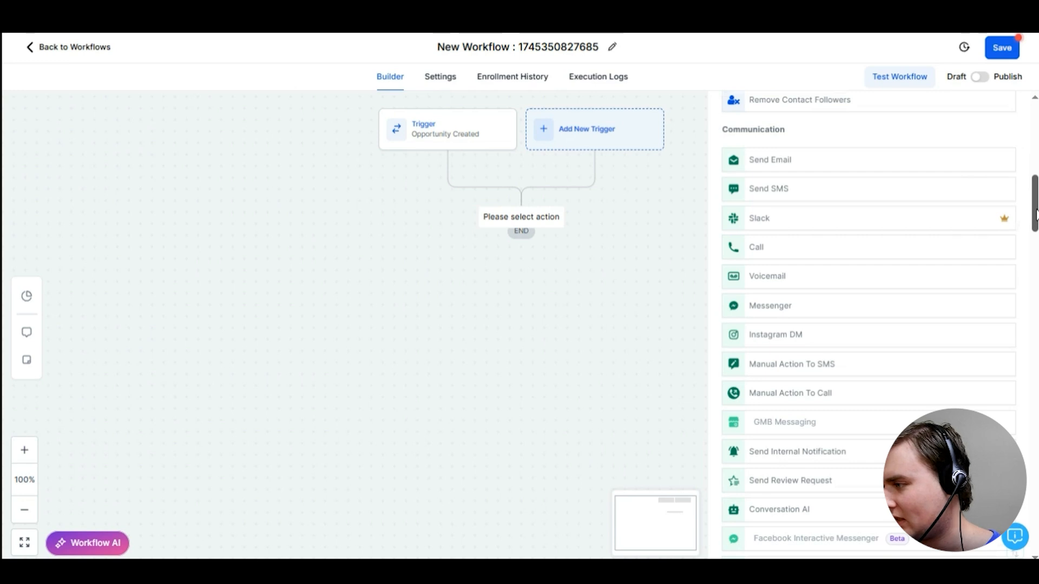
drag(1036, 205, 1029, 217)
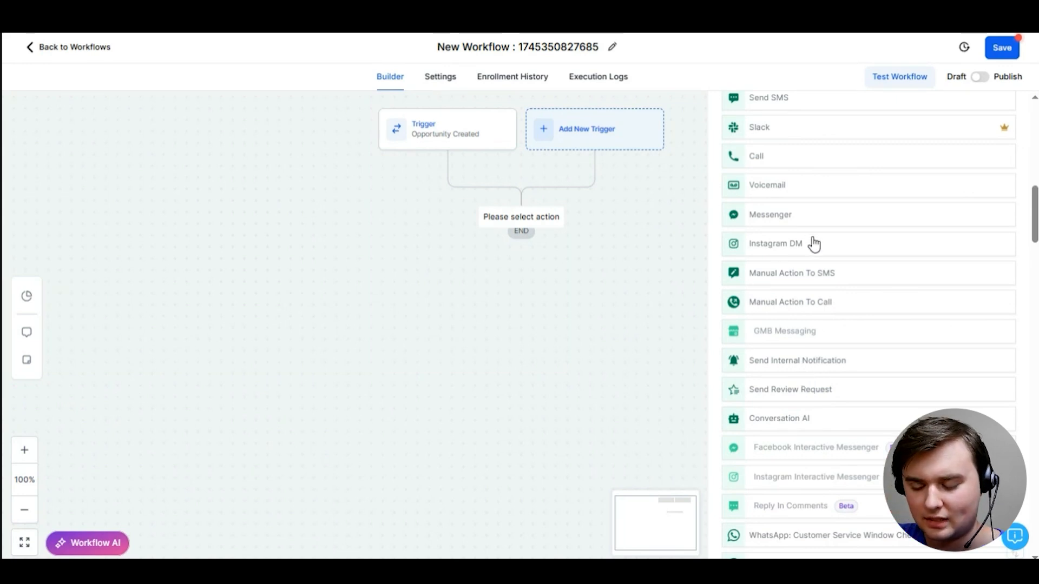
scroll(813, 243, up, 3)
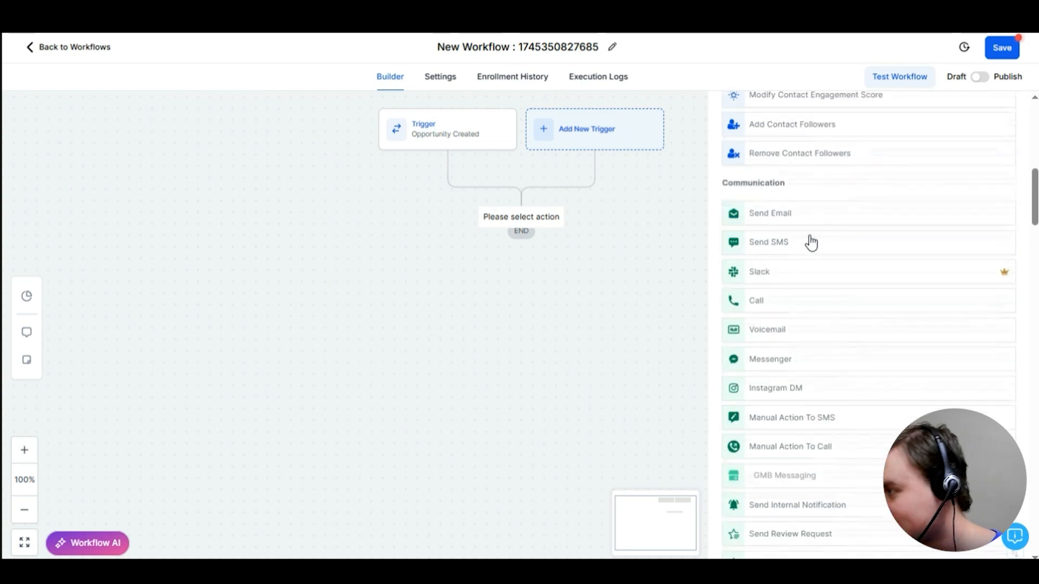
click(764, 215)
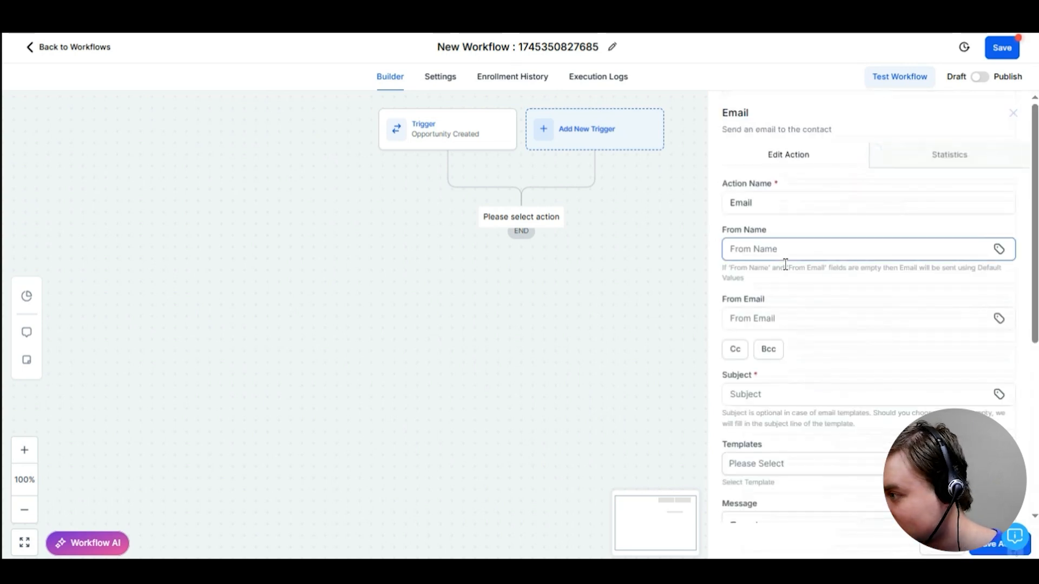
Step: Enter "a" as the email's From Name, Subject and Message, fill in the sender's email address, and save the action
click(749, 254)
text(a)
click(765, 318)
text(a)
click(757, 393)
text(a)
scroll(761, 355, down, 5)
click(765, 292)
text(a)
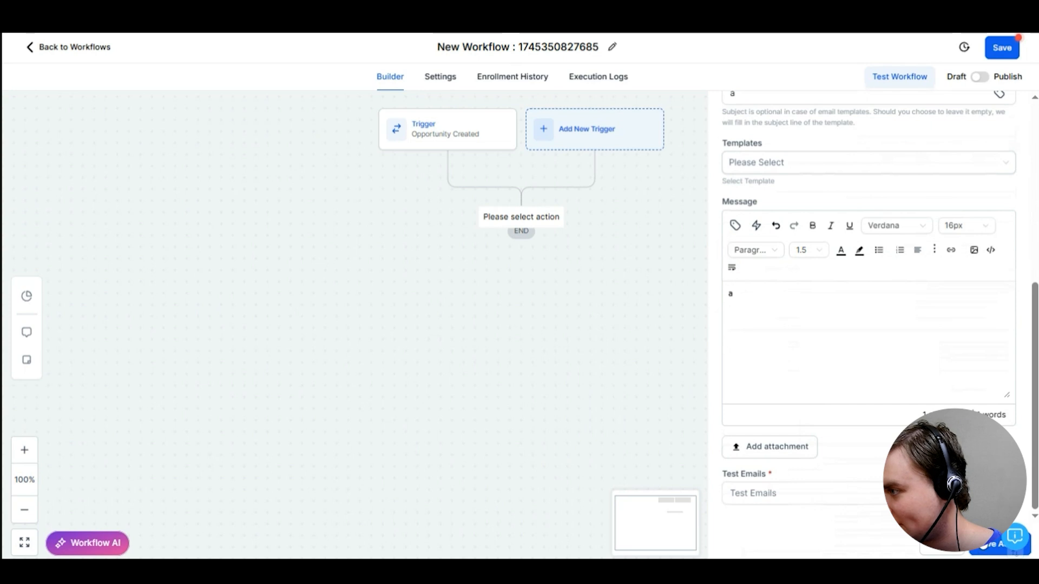
click(990, 543)
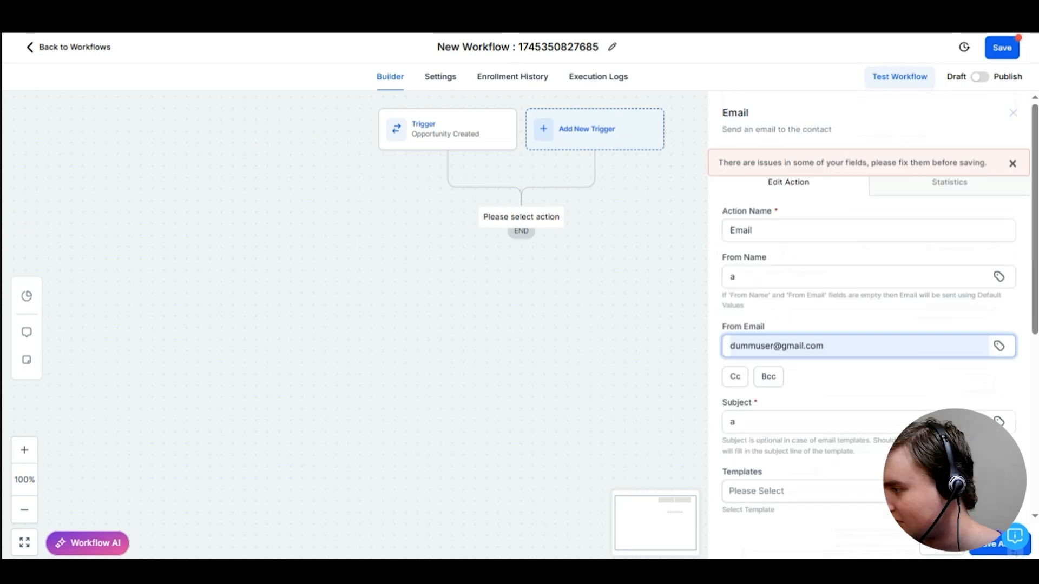
click(990, 544)
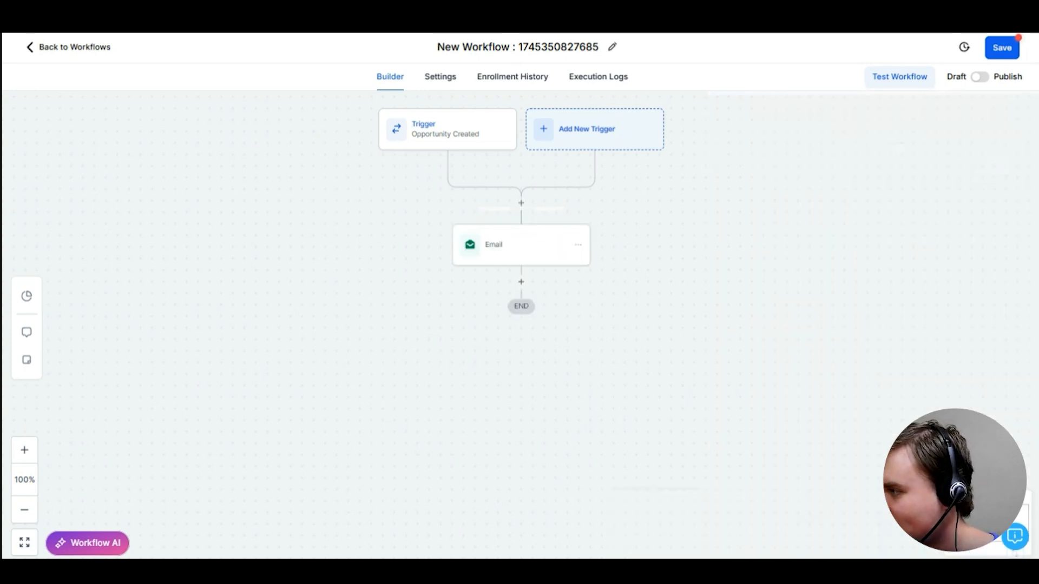
Step: Add a Send SMS action after the Email with the message "a"
click(536, 308)
click(765, 423)
click(775, 339)
text(a)
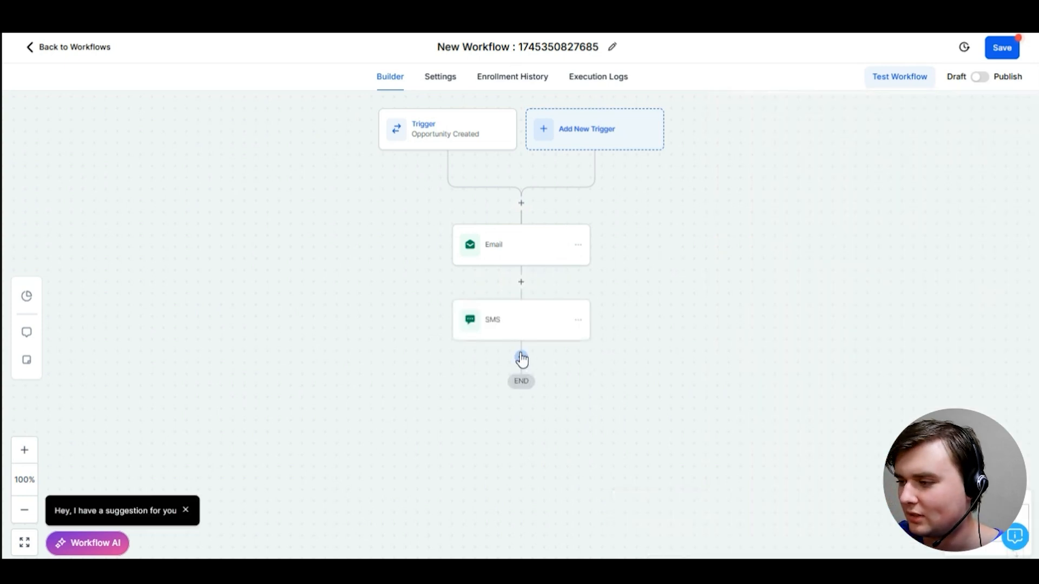
Step: Add a Voicemail action after the SMS, upload Voicemail-LaborMaxStaffing.mp3 as its recording, and save it
click(521, 358)
scroll(756, 351, down, 10)
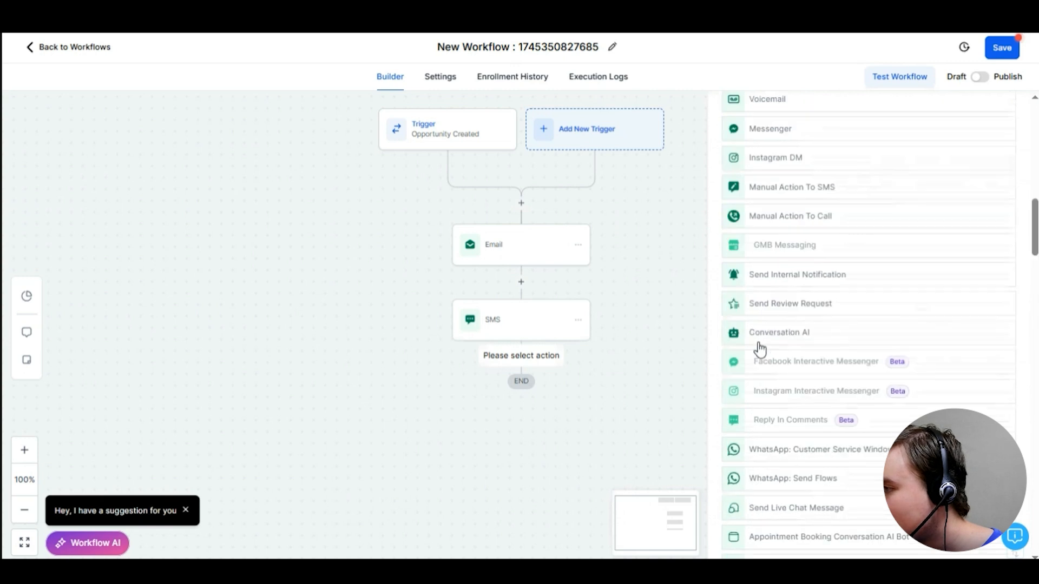
scroll(758, 343, up, 3)
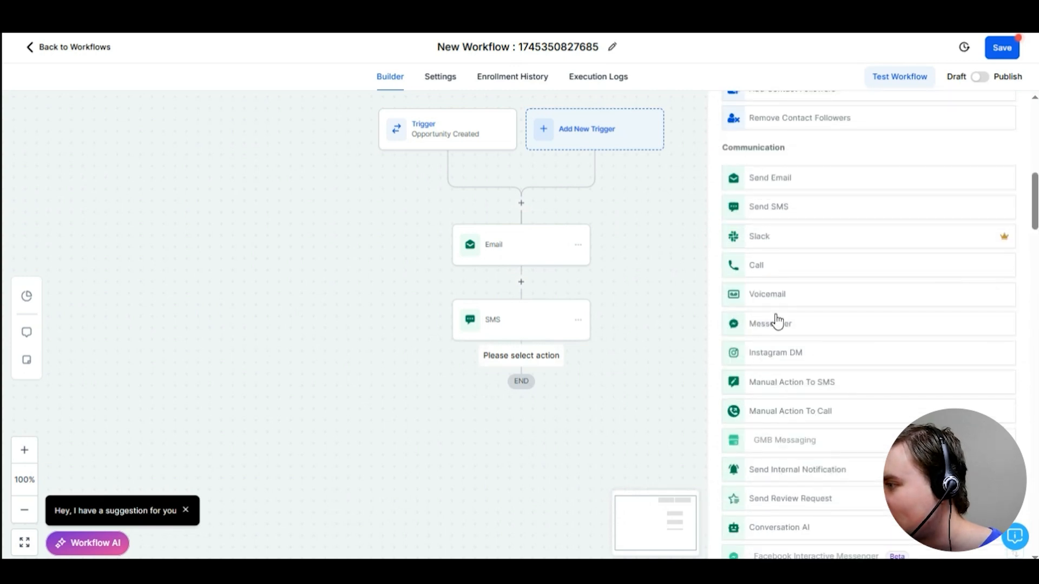
click(772, 298)
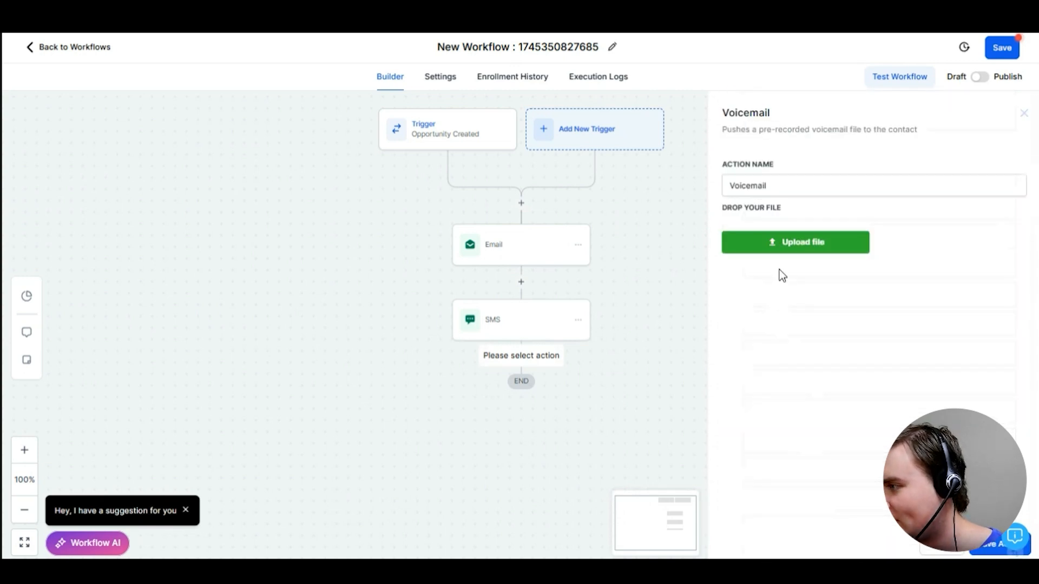
click(790, 243)
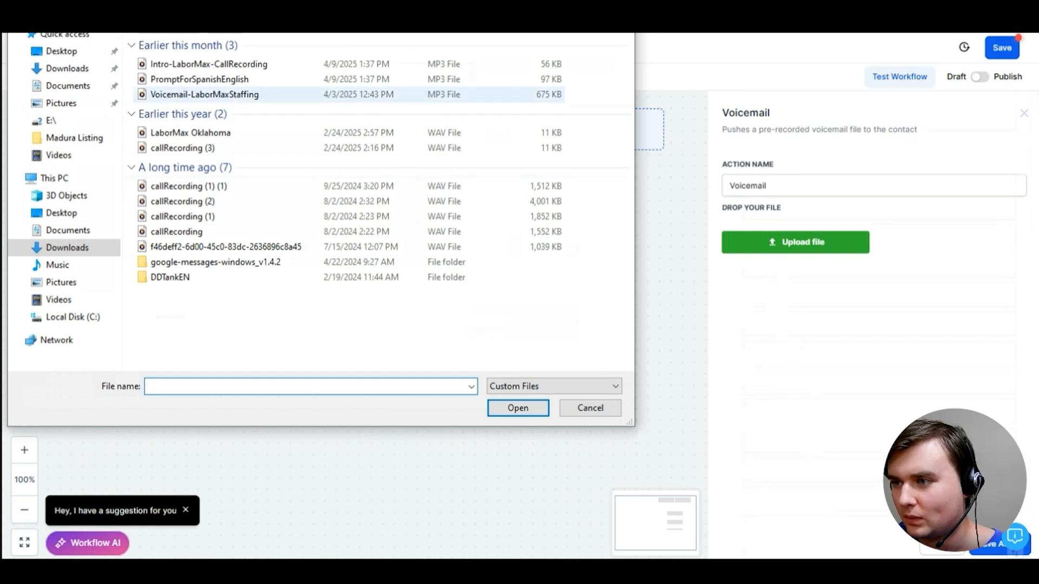
double_click(249, 95)
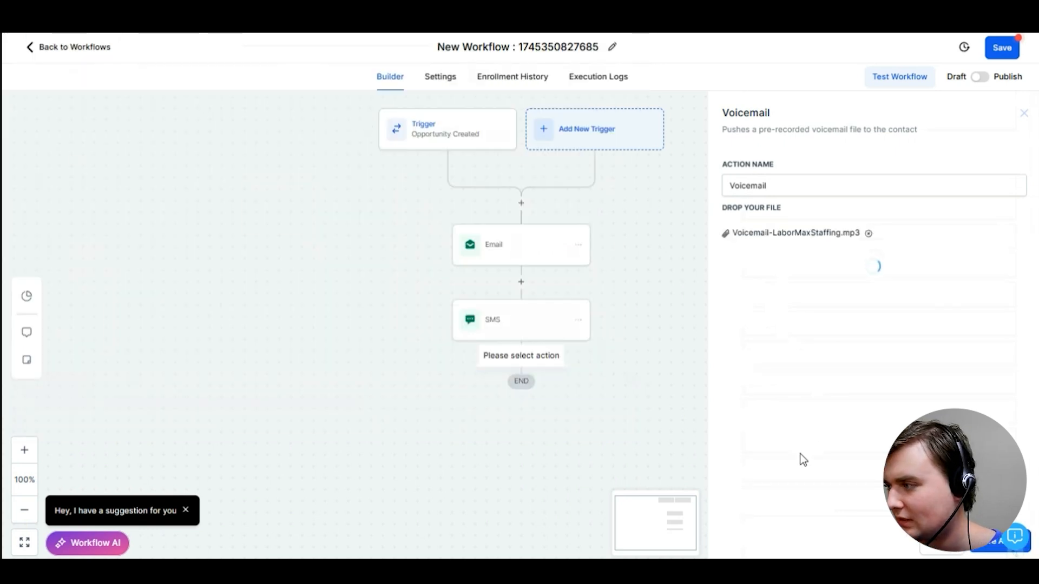
click(984, 547)
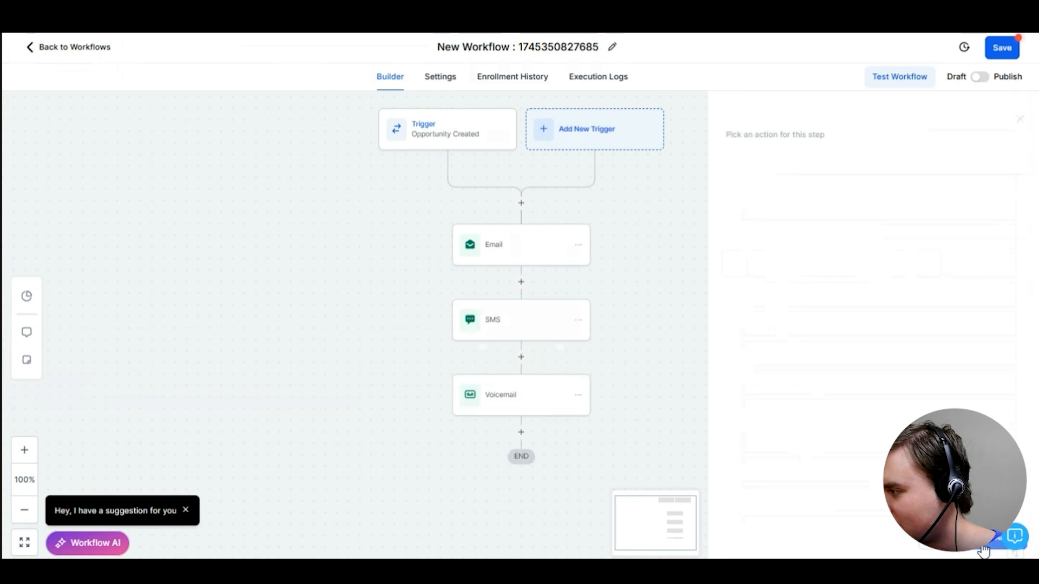
Step: Add a Wait action after the Voicemail with a time delay of 30 days and save it
click(522, 433)
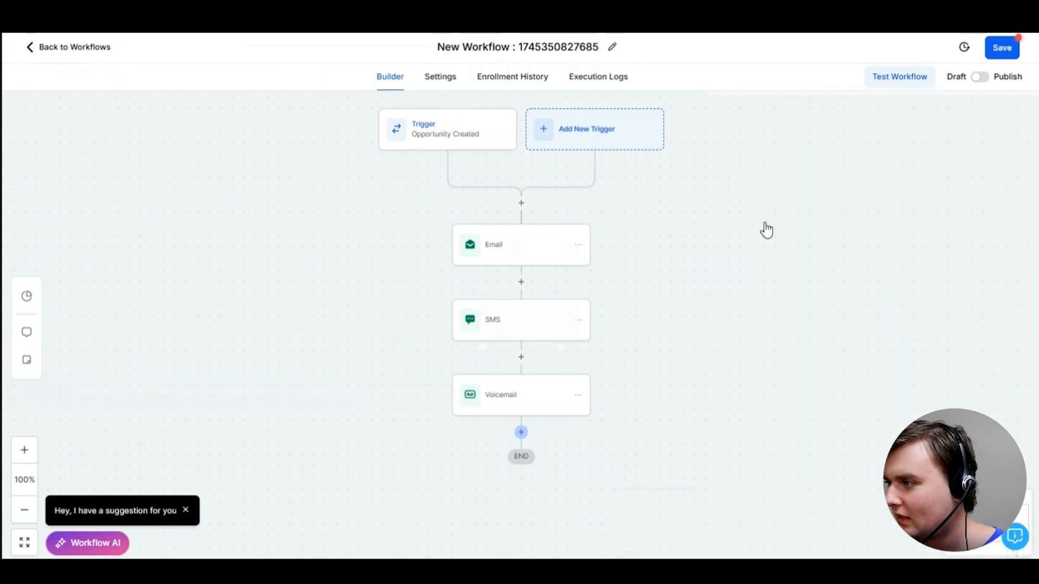
text(wa)
click(779, 260)
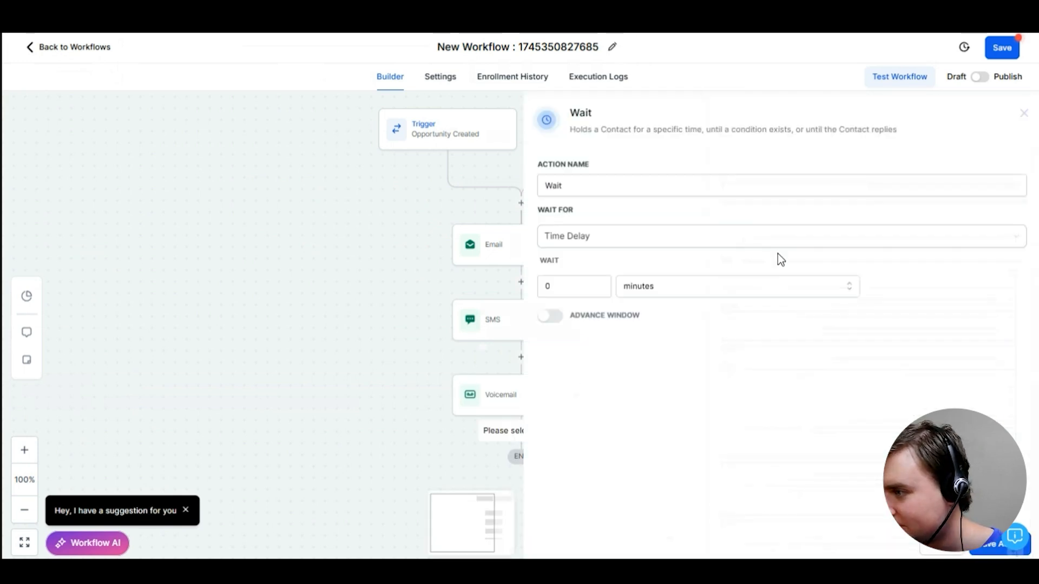
double_click(574, 286)
text(30)
click(687, 293)
click(632, 353)
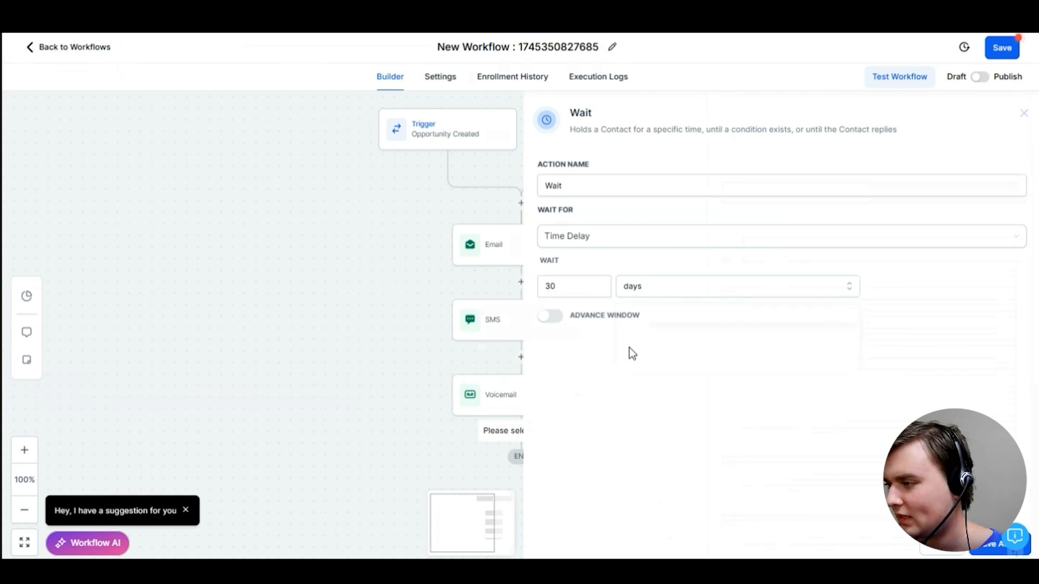
click(981, 549)
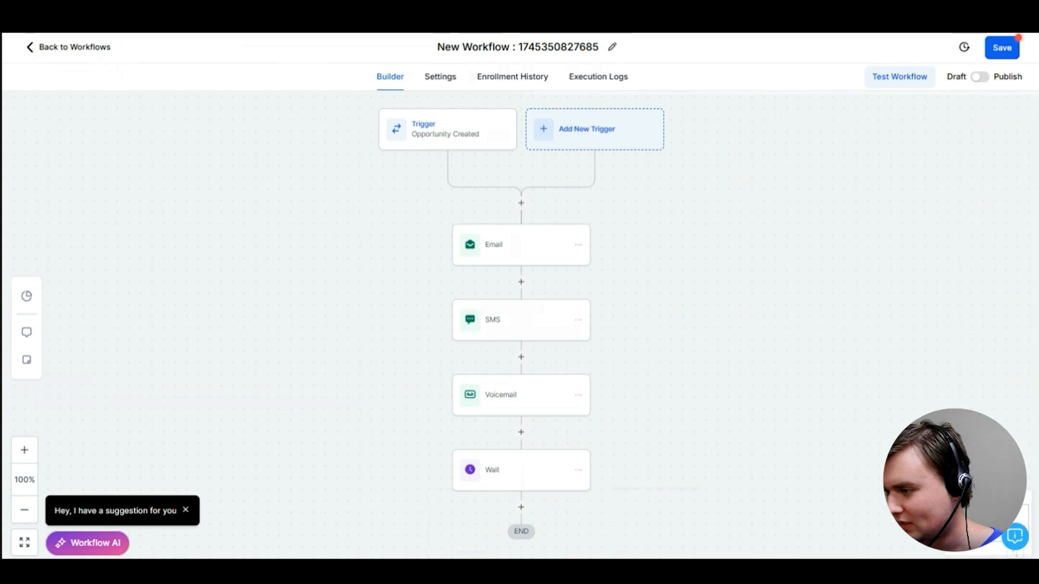
Step: Copy all actions from the Email onward and insert them after the Wait action at the workflow's end
drag(651, 431, 660, 329)
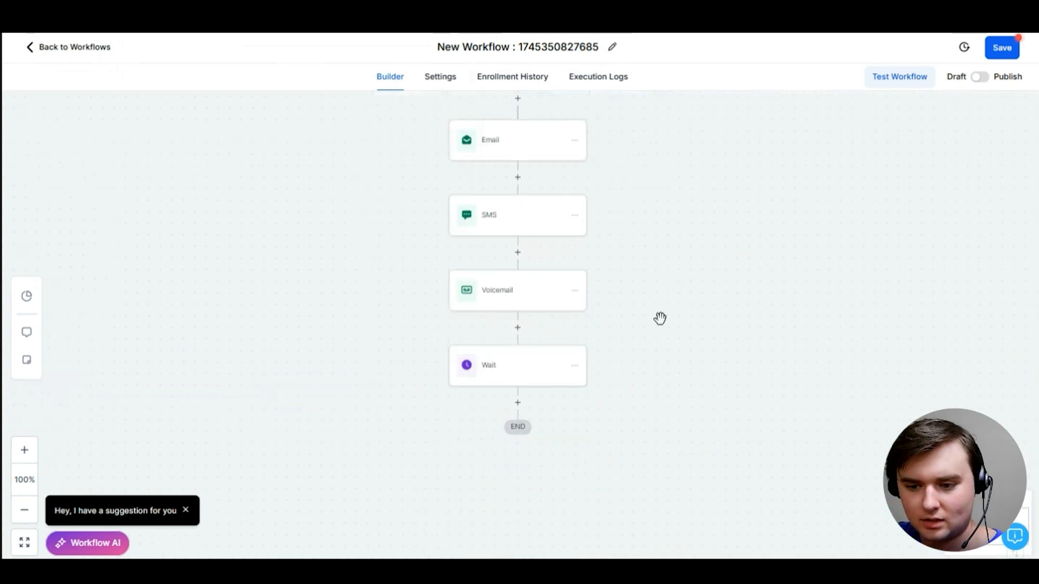
drag(765, 193, 737, 352)
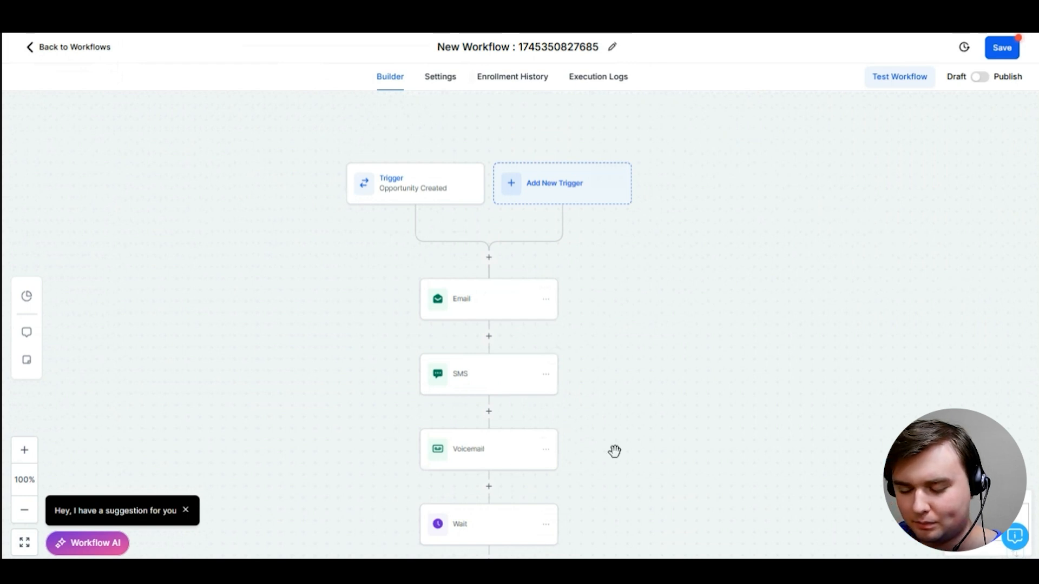
drag(615, 439, 612, 260)
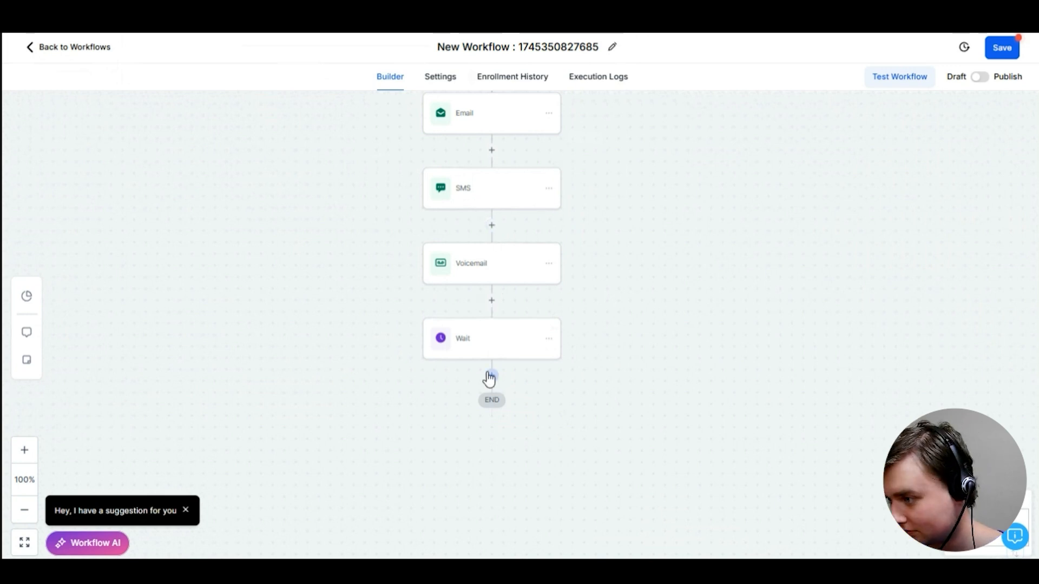
drag(582, 255, 547, 392)
click(514, 251)
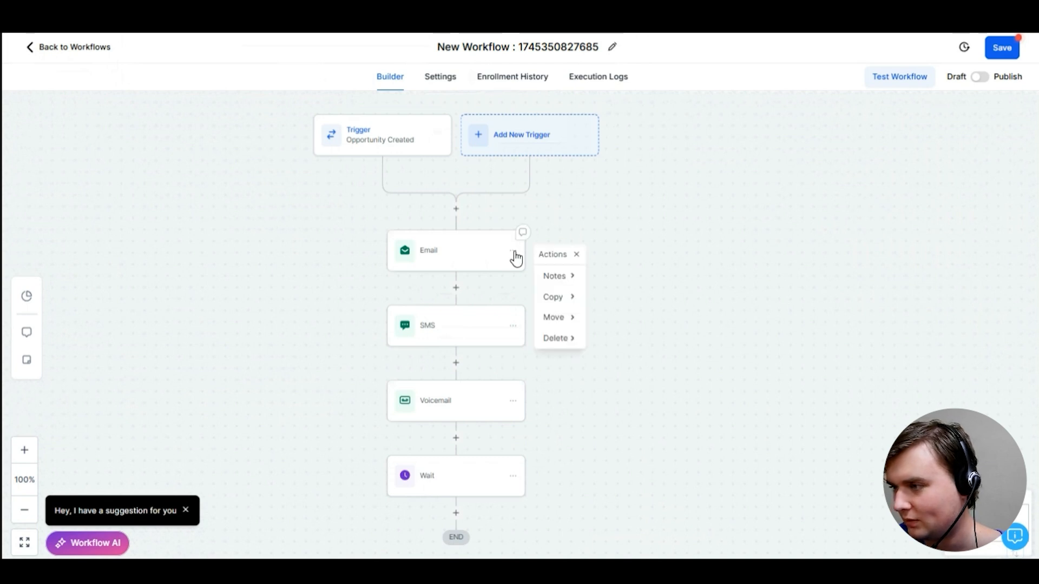
click(563, 298)
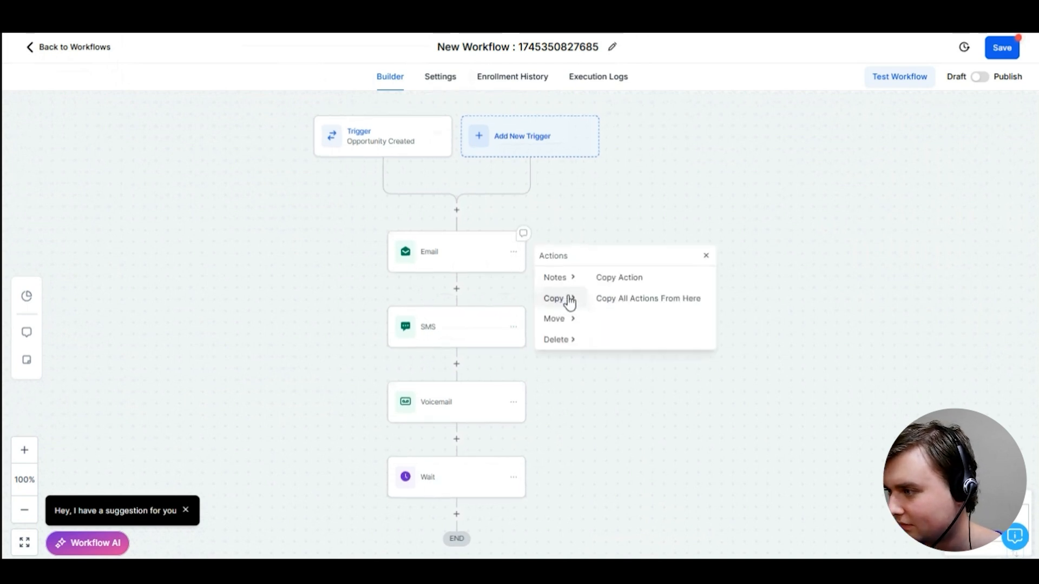
click(607, 299)
scroll(593, 312, down, 3)
click(476, 343)
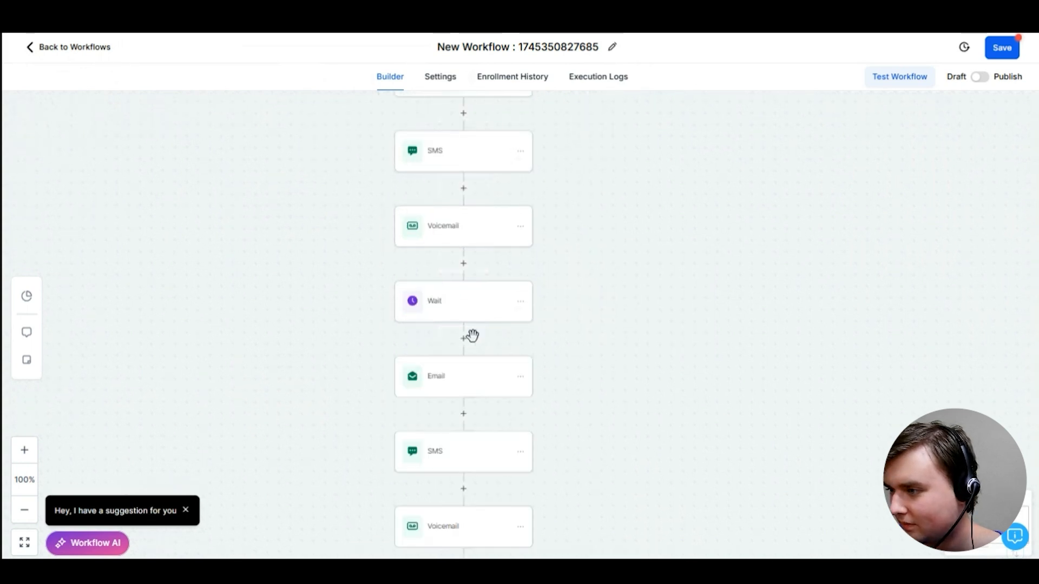
Step: Copy the whole extended sequence again, starting at the first Email, and insert it after the final Wait action
drag(572, 373, 535, 202)
drag(524, 385, 543, 530)
drag(508, 125, 495, 341)
click(480, 270)
mouse_move(529, 322)
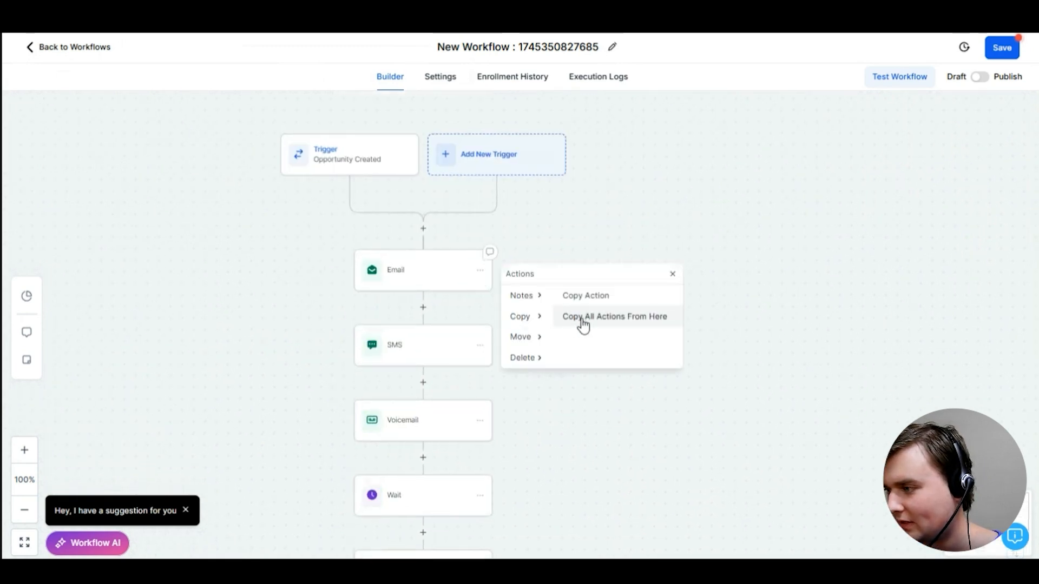
click(581, 325)
drag(578, 330, 602, 111)
drag(537, 407, 549, 265)
click(438, 405)
scroll(550, 266, down, 5)
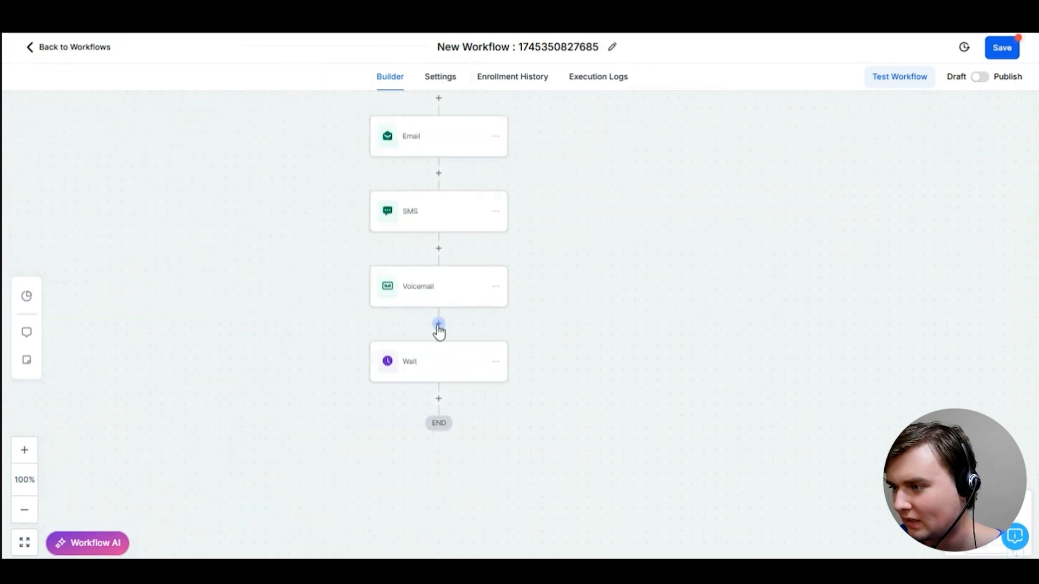
Step: Add a Call action between the last Voicemail and the last Wait, with the call whisper "as", and save it
drag(508, 220, 529, 479)
drag(560, 149, 562, 375)
drag(563, 247, 509, 138)
drag(573, 471, 583, 255)
drag(555, 398, 574, 323)
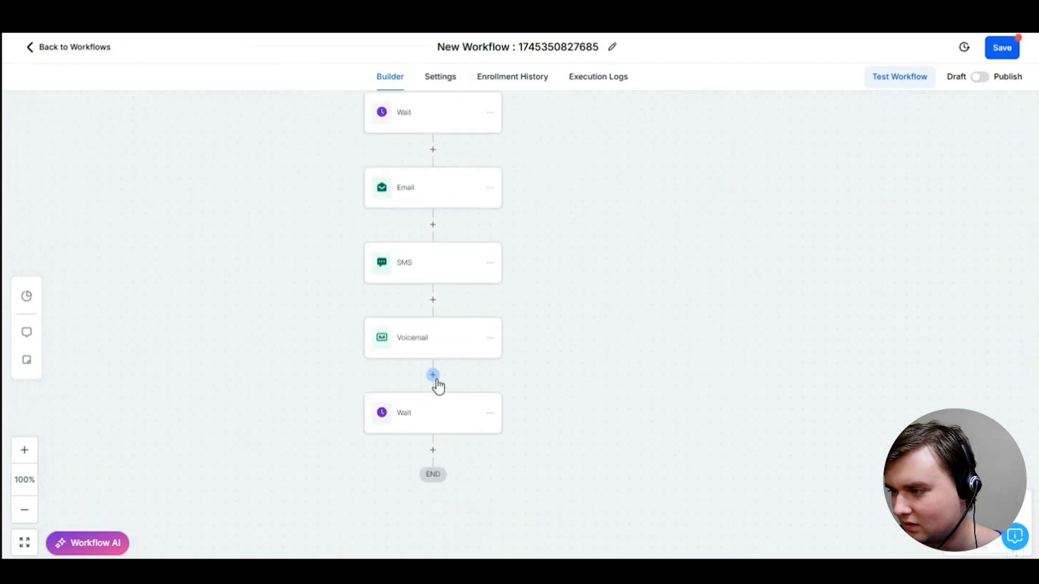
click(432, 374)
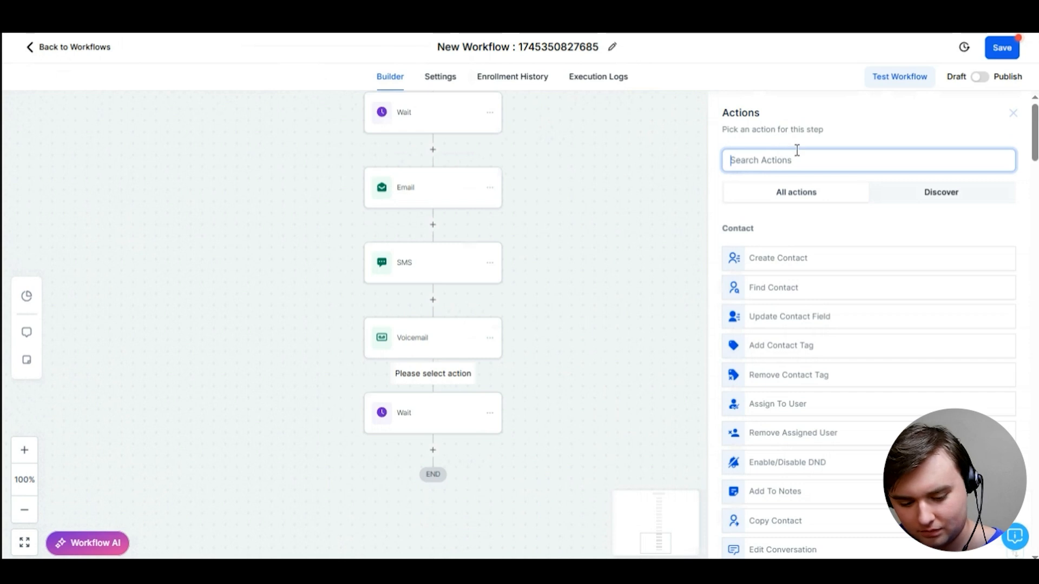
text(cal)
click(768, 252)
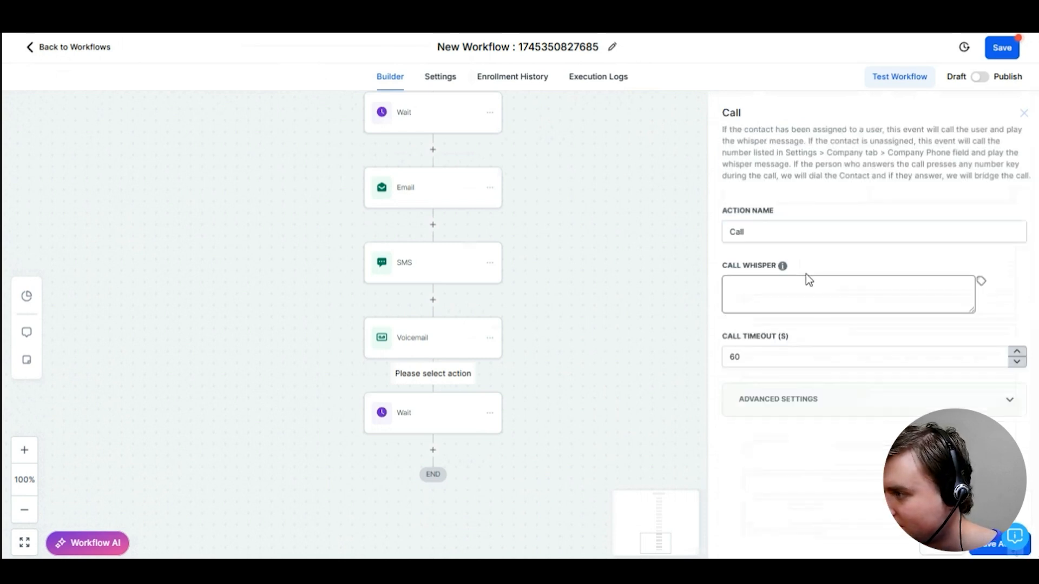
click(795, 296)
text(as)
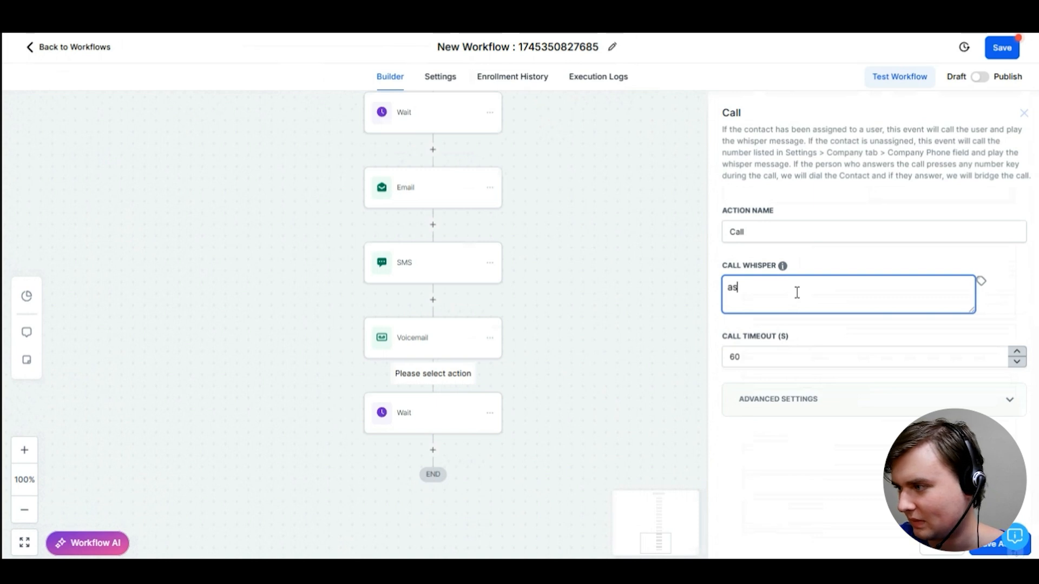
click(984, 549)
scroll(560, 399, down, 3)
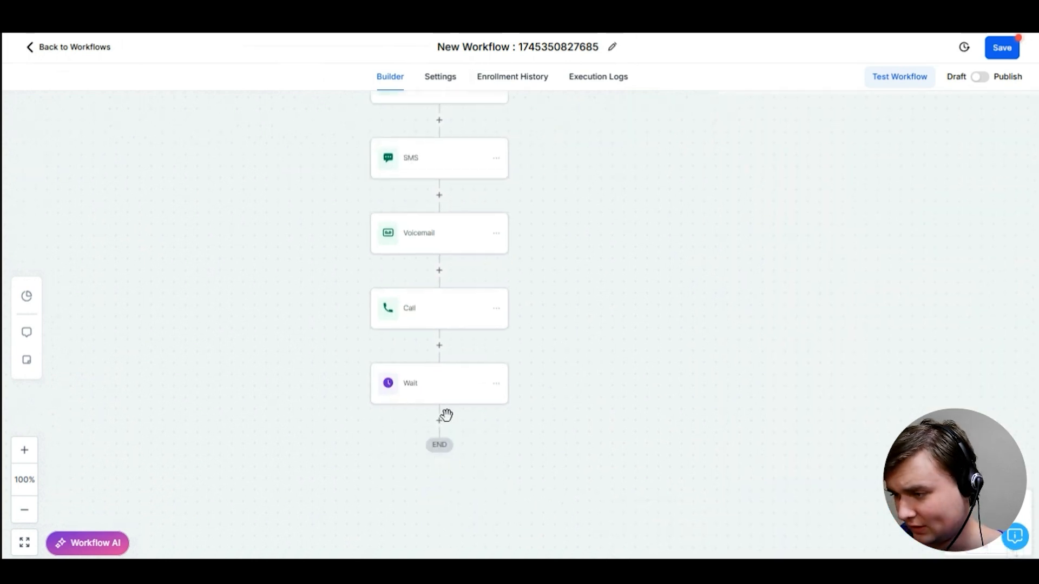
Step: Copy all actions from an earlier Email onward, including the new Call, and insert them after the final Wait
scroll(487, 413, up, 6)
scroll(539, 355, up, 5)
click(495, 249)
click(630, 296)
scroll(534, 258, down, 10)
click(401, 341)
scroll(533, 350, down, 1)
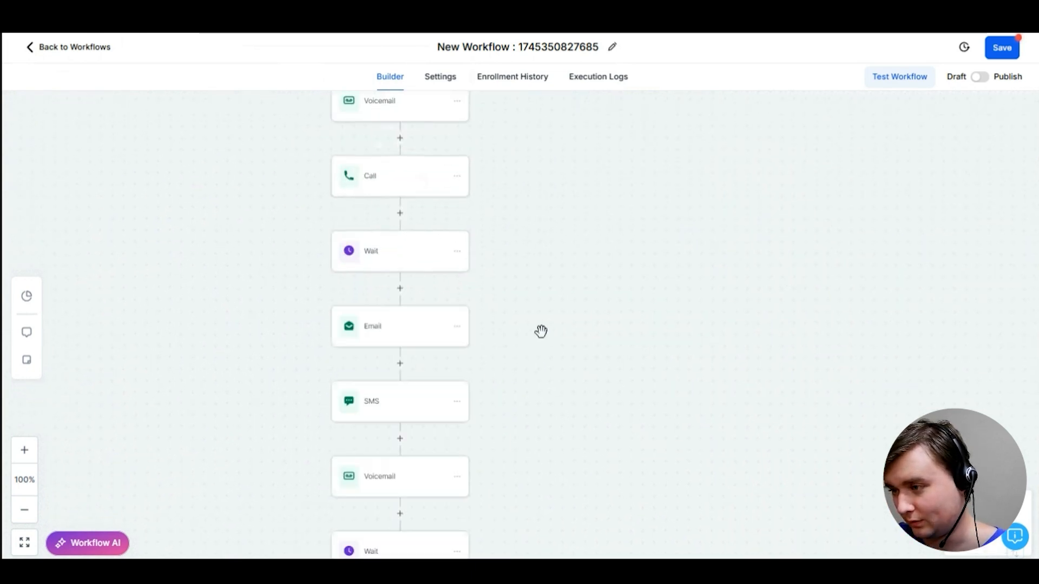
scroll(541, 332, down, 1)
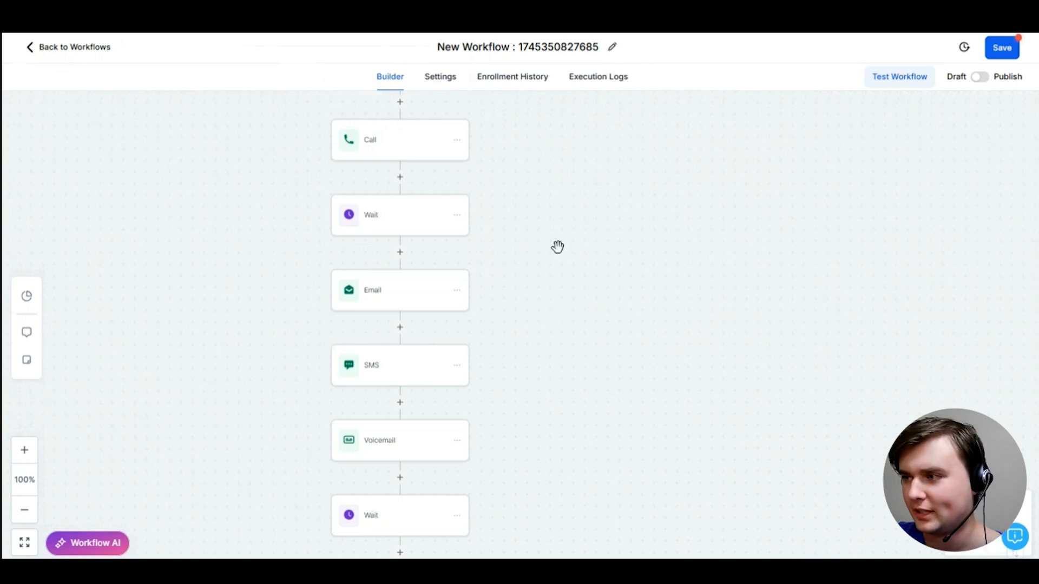
drag(556, 245, 569, 327)
drag(529, 144, 558, 267)
drag(547, 99, 523, 187)
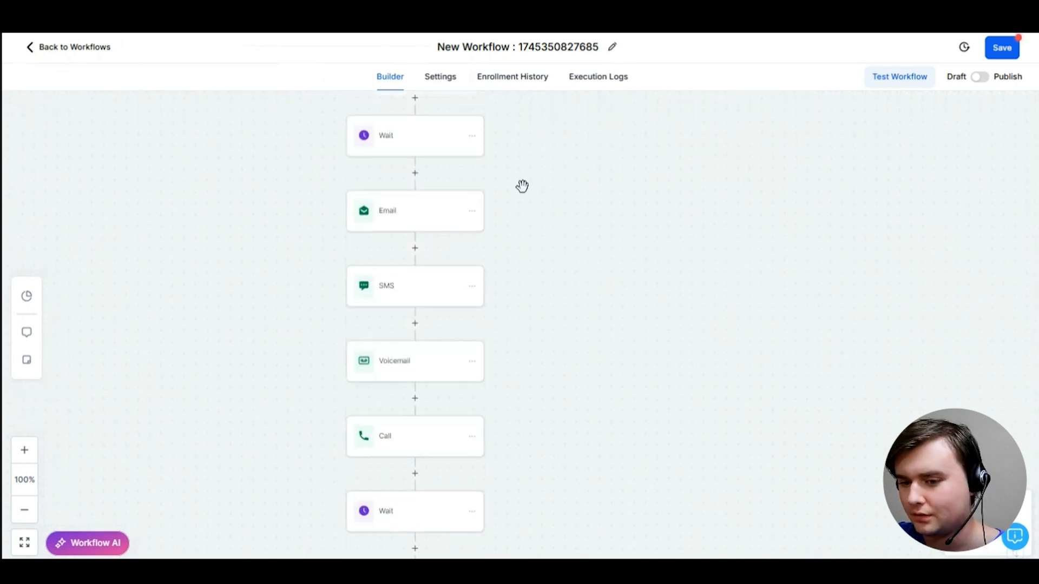
Step: Examine the workflow settings for contact re-entry, stop on response, time window and sender details, and return to the builder
click(437, 87)
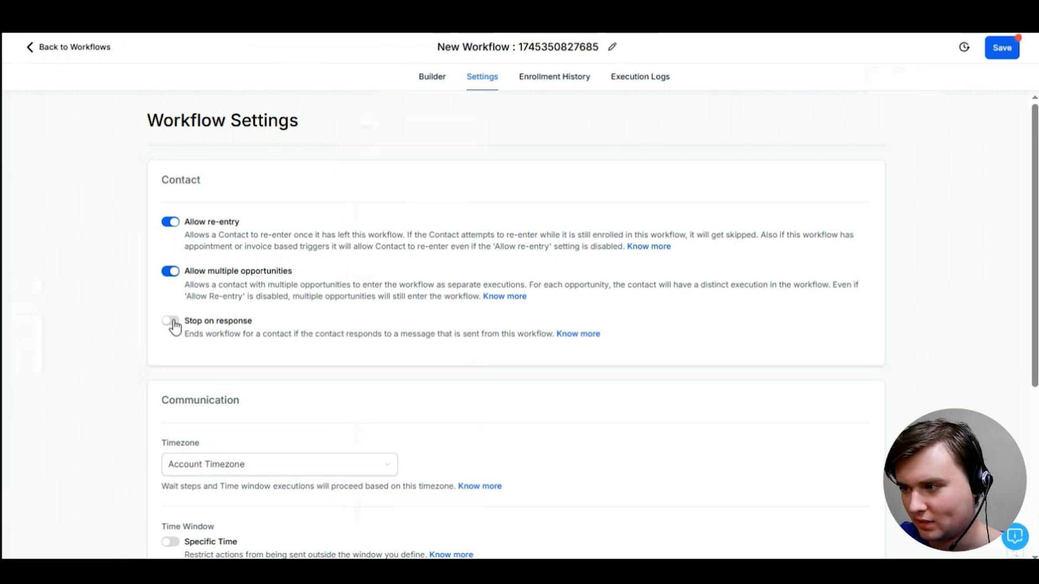
scroll(210, 385, down, 4)
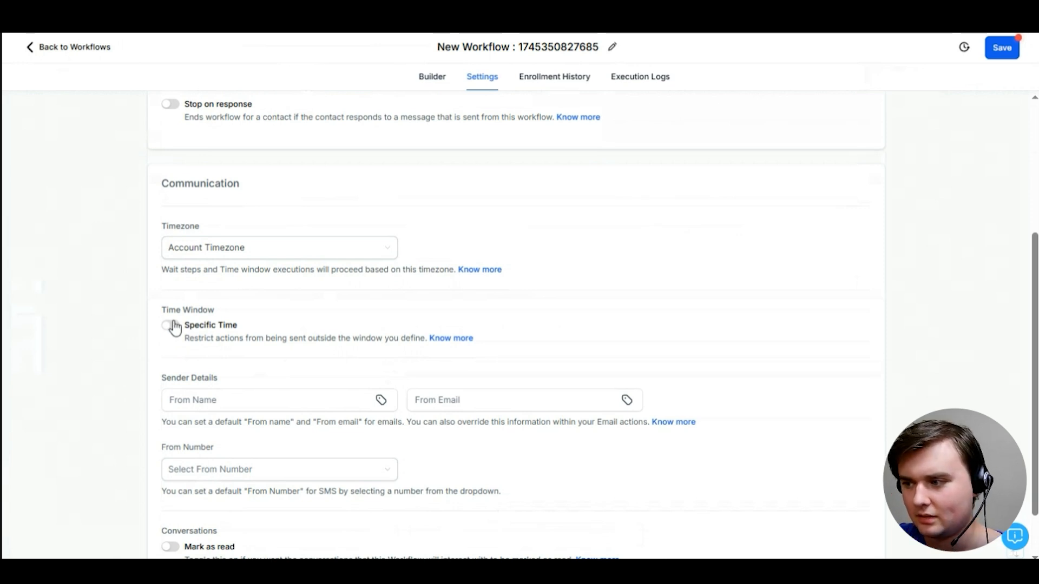
click(432, 76)
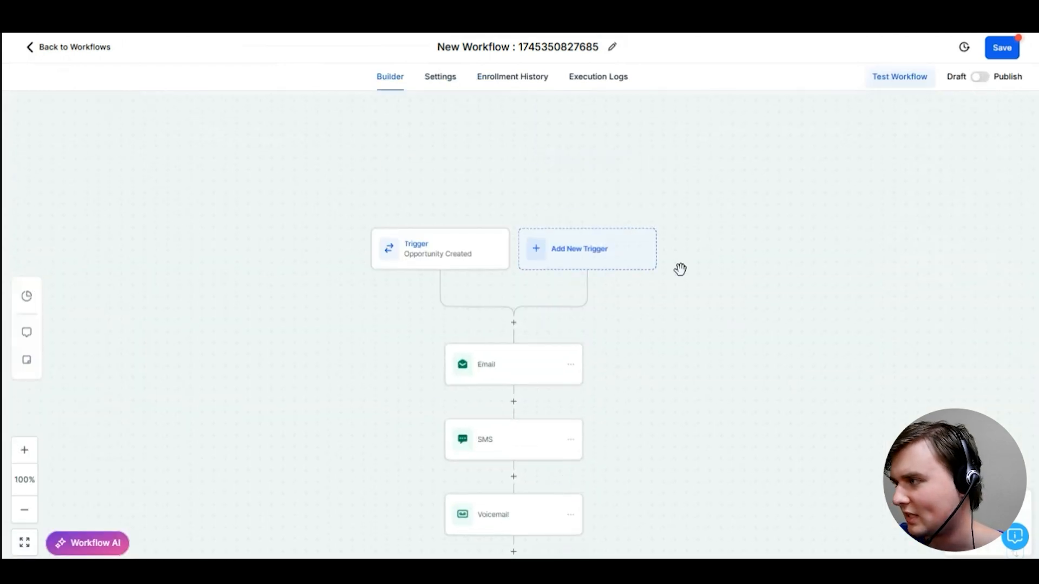
Step: Save the workflow and rename it "Nurture Campaign"
click(1002, 45)
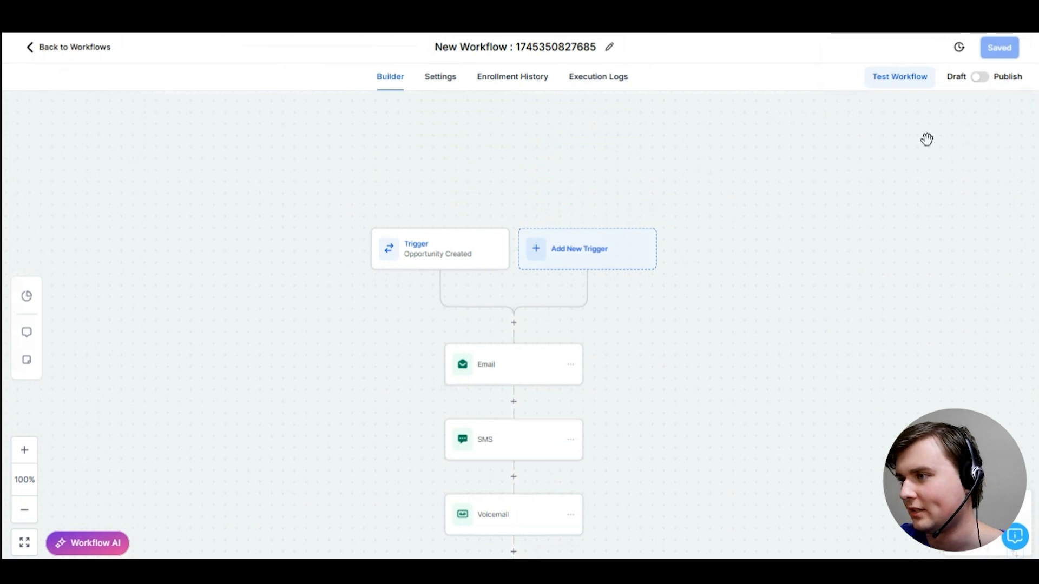
triple_click(526, 48)
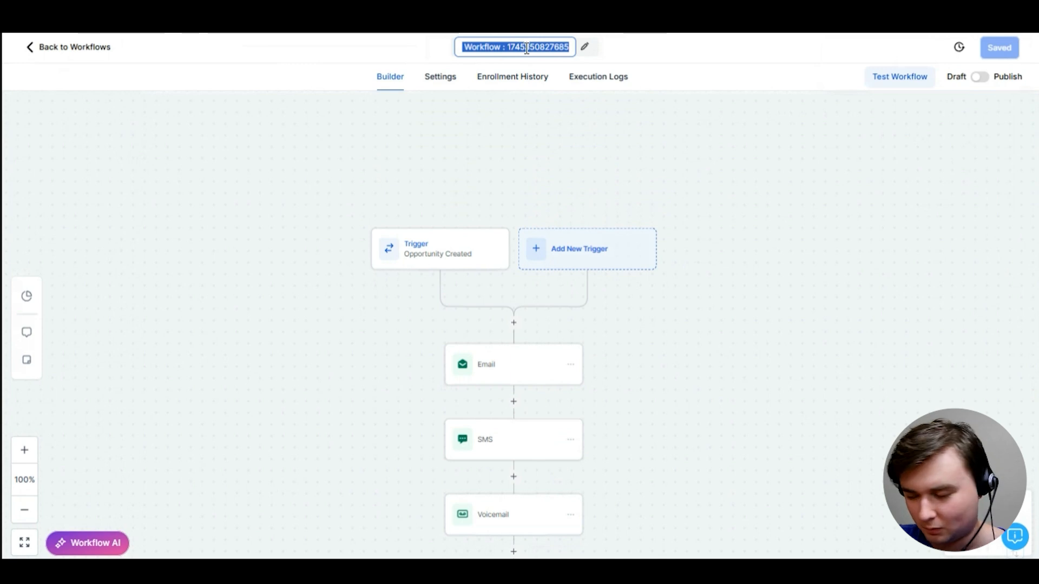
text(Nurture Campaign)
click(603, 134)
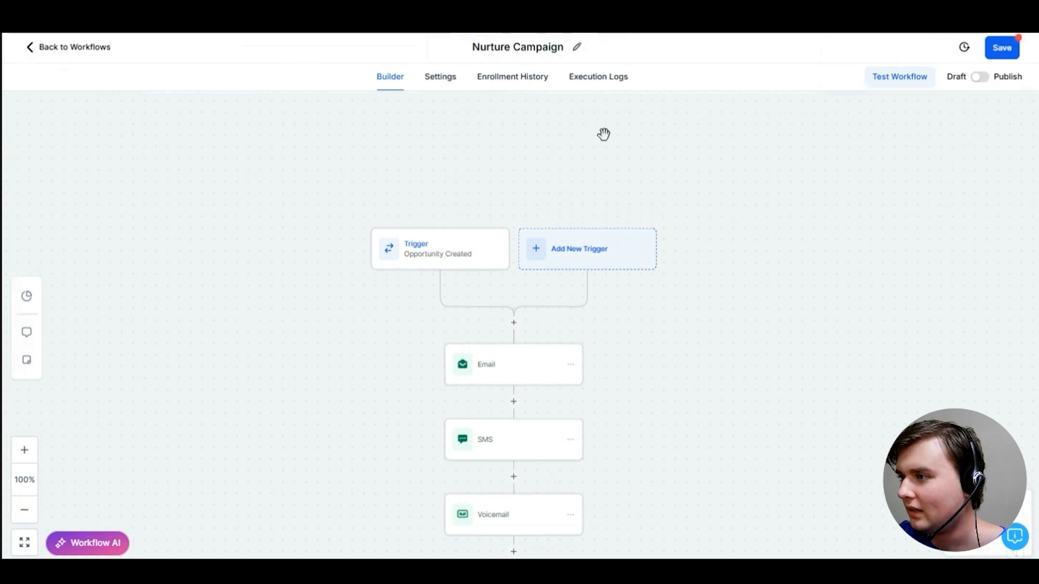